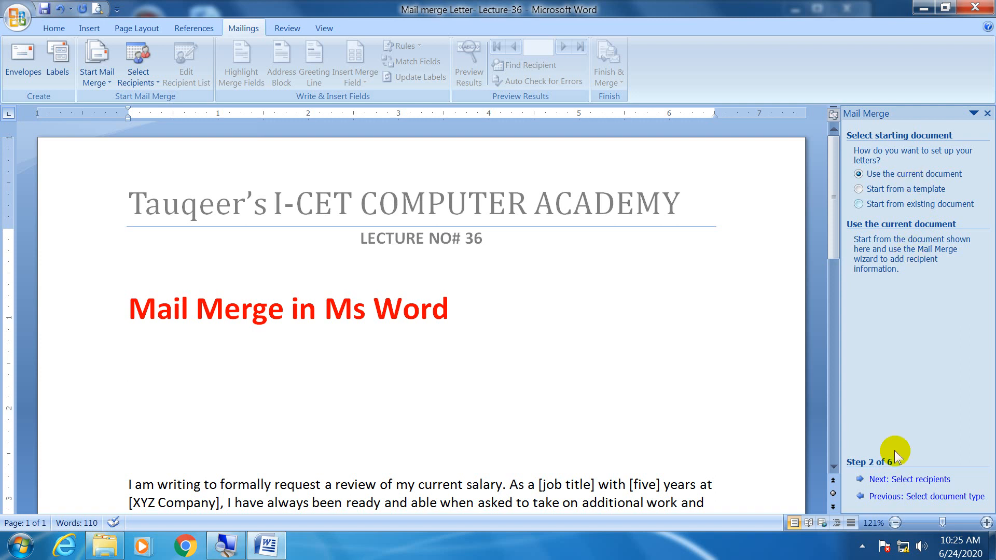
# - Advance the mail merge wizard to recipient selection, using the current document as the starting document
pyautogui.click(915, 480)
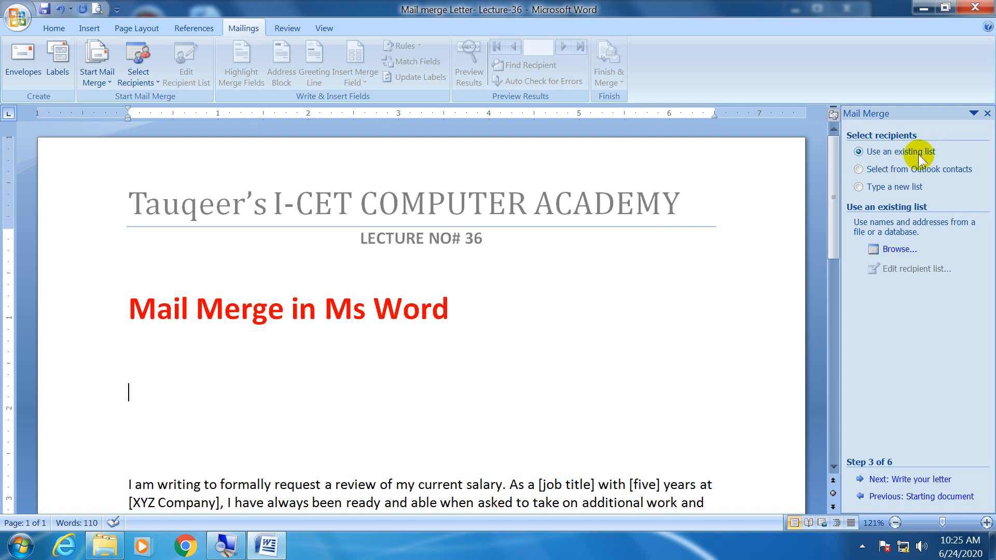
pyautogui.click(893, 248)
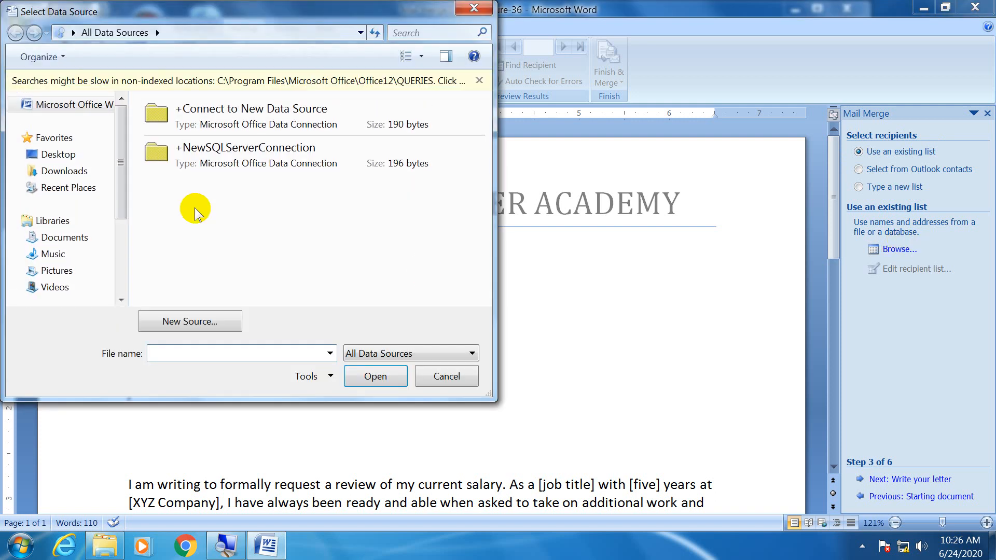
pyautogui.click(32, 153)
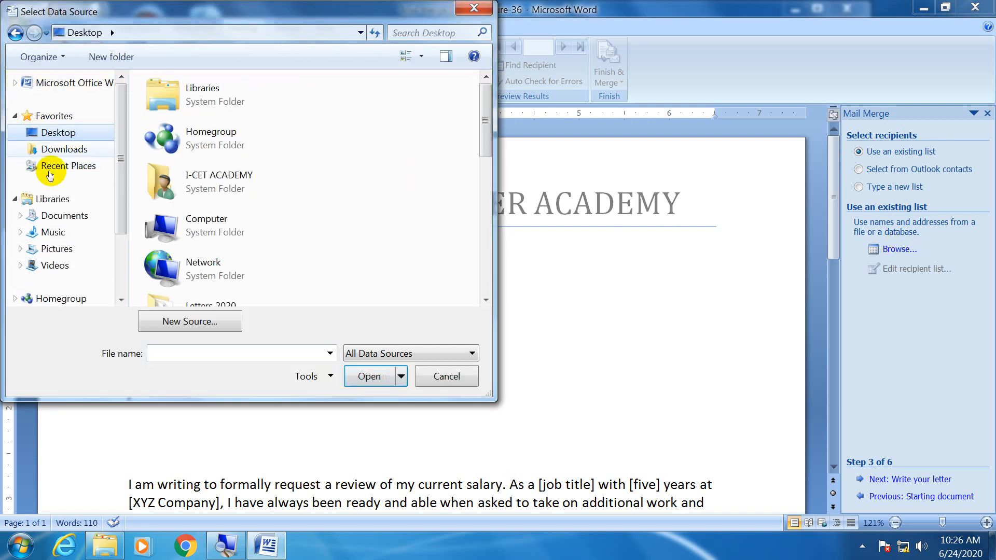
pyautogui.moveTo(486, 137); pyautogui.dragTo(481, 282)
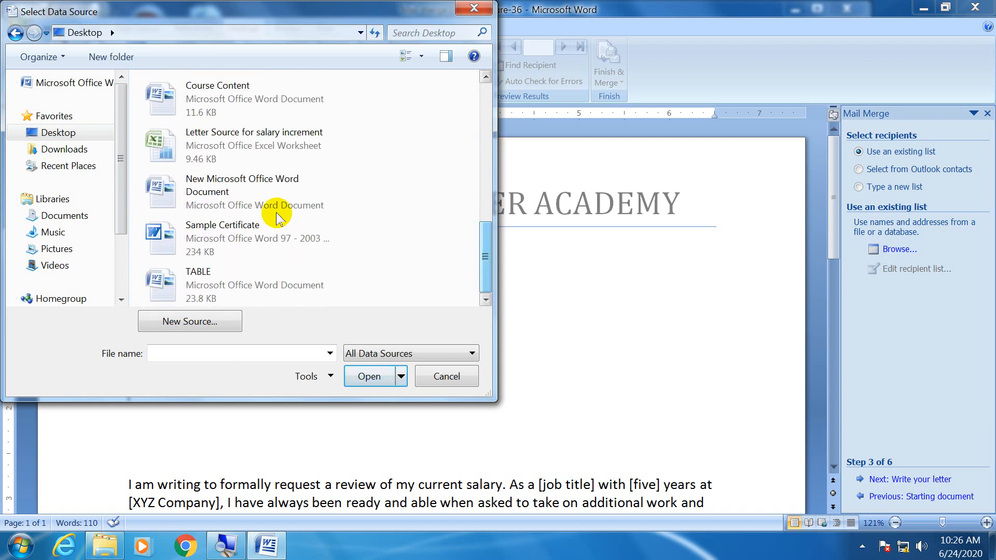
pyautogui.click(247, 149)
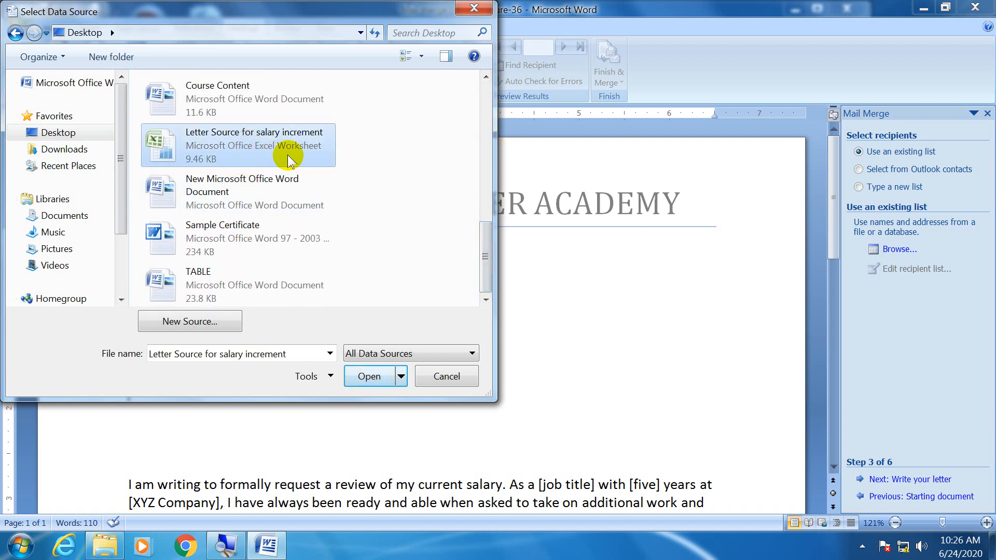
pyautogui.click(440, 382)
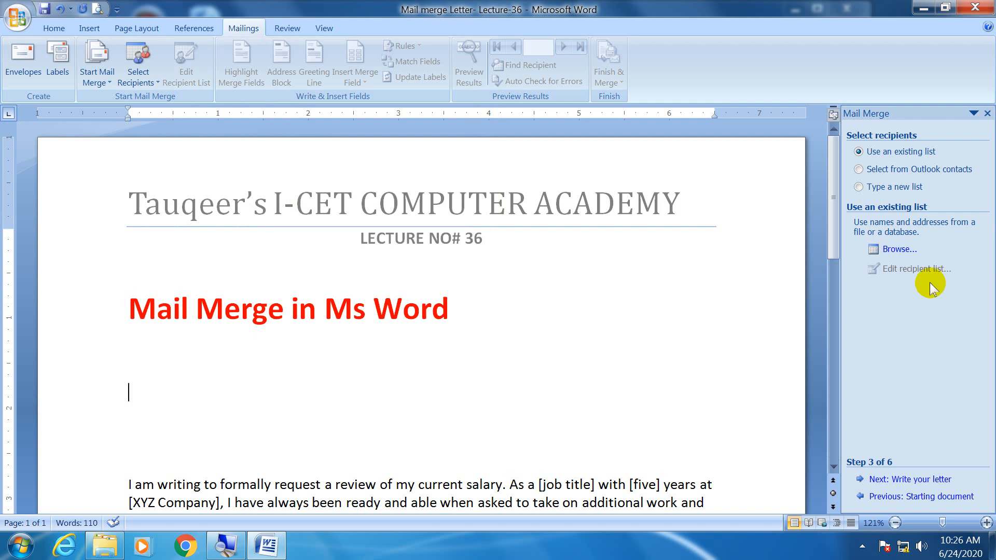
pyautogui.click(871, 189)
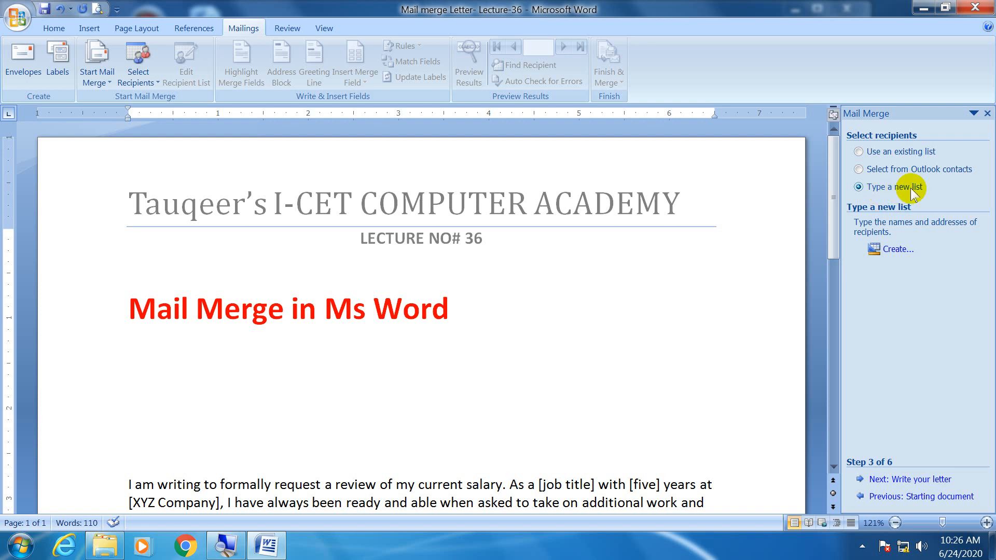
pyautogui.click(896, 250)
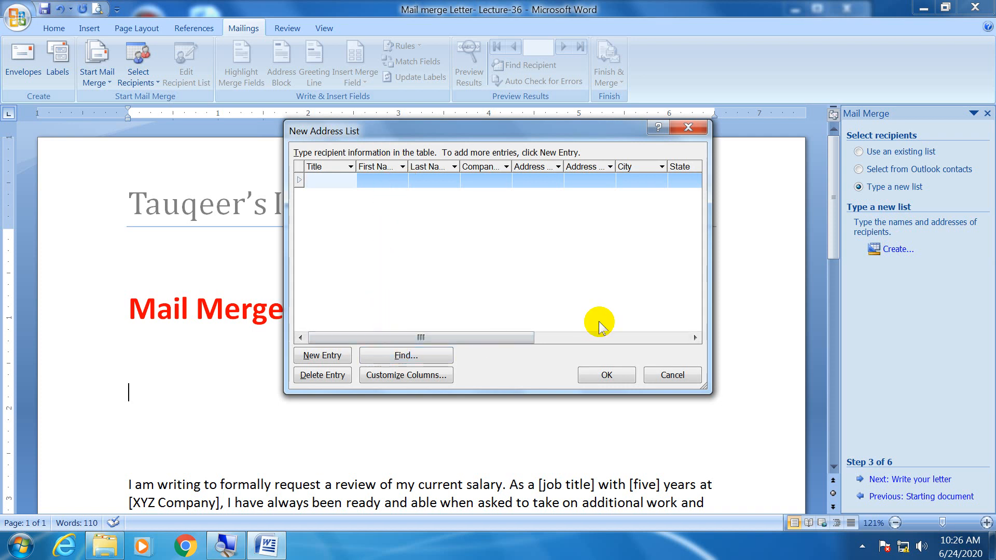
pyautogui.click(675, 377)
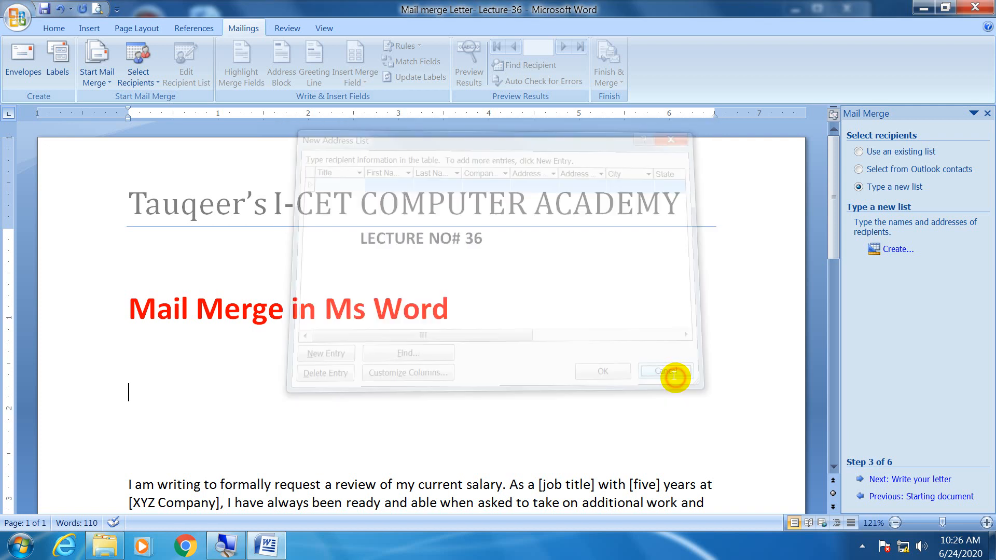
# - Use an existing recipient list, loading Sheet1$ of the "Letter Source for salary increment" Excel worksheet from the Desktop with the first row as column headers
pyautogui.click(882, 152)
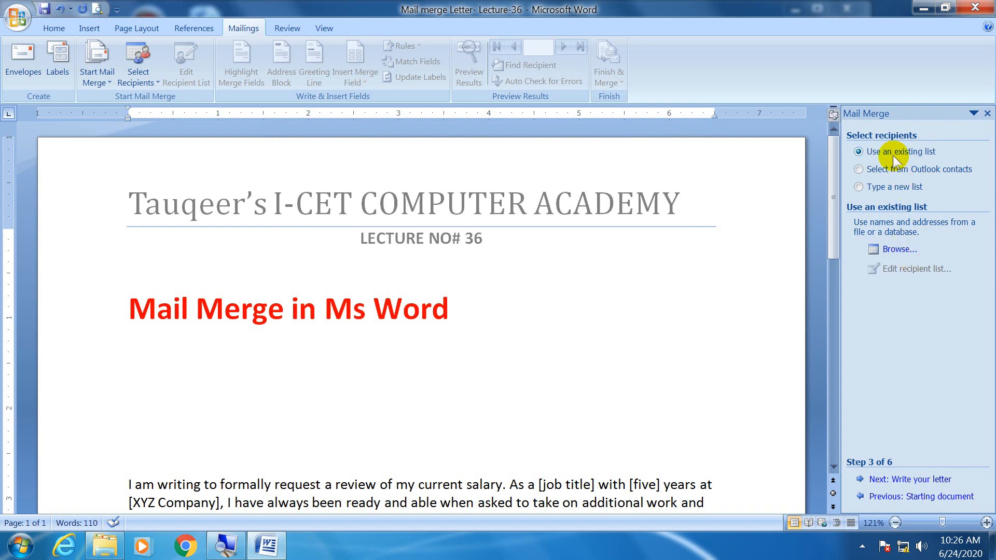
pyautogui.click(897, 249)
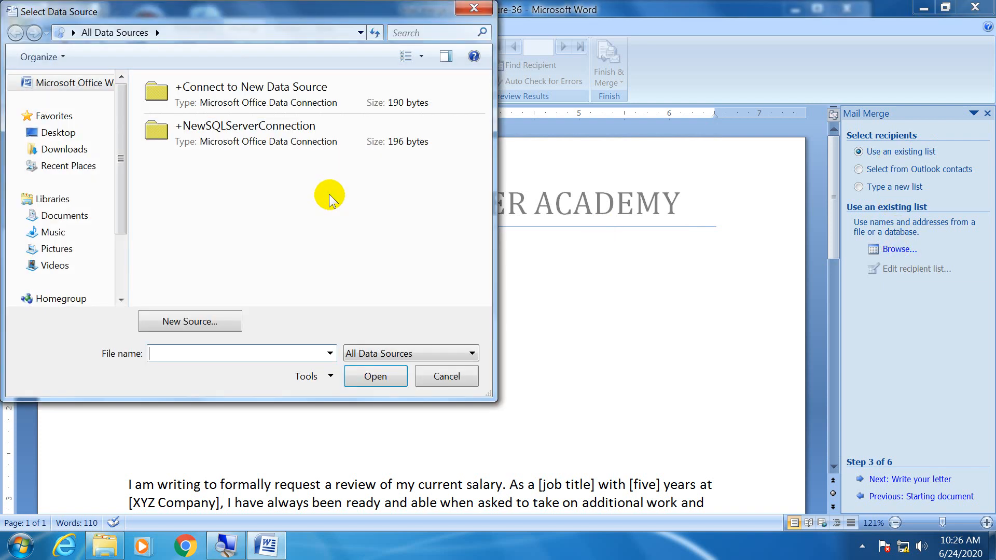
pyautogui.click(65, 152)
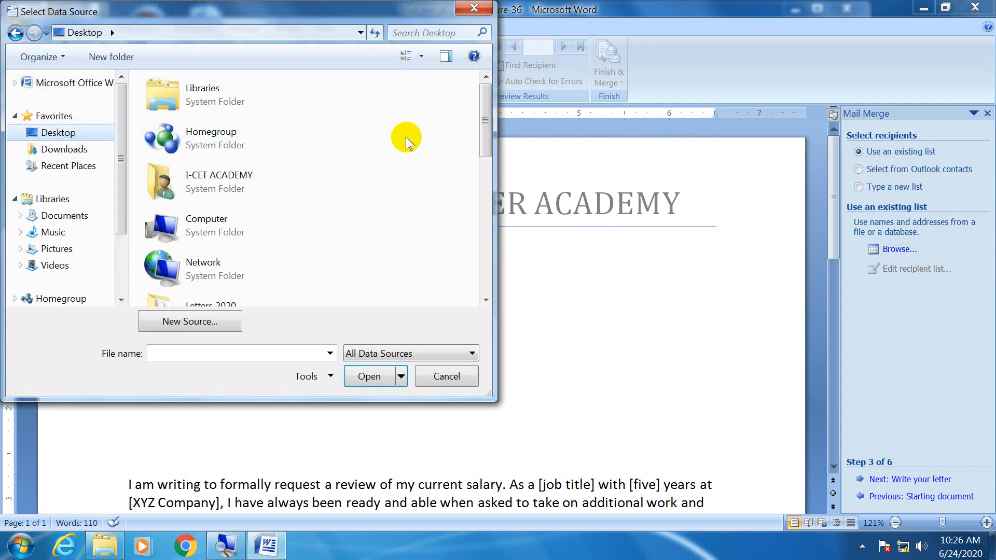
pyautogui.moveTo(486, 118); pyautogui.dragTo(483, 228)
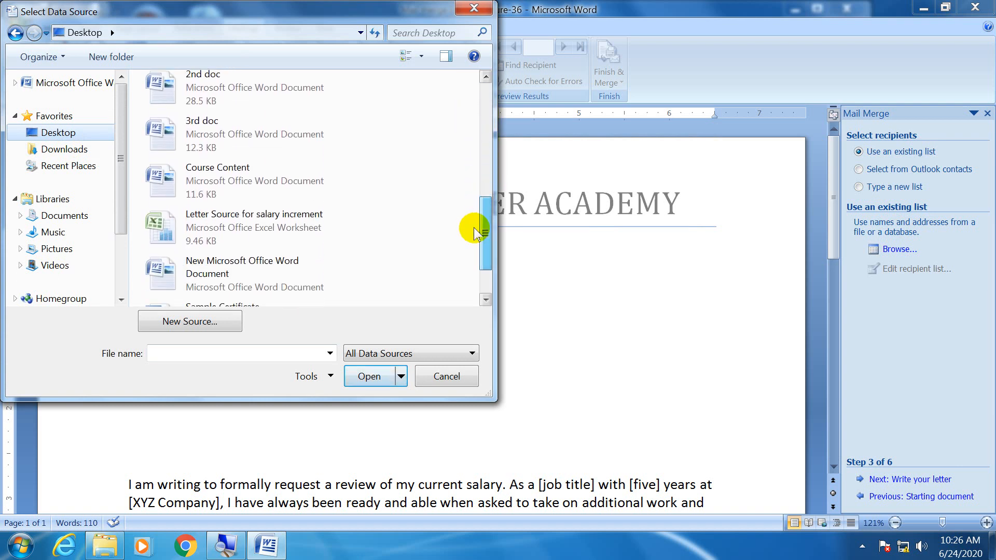
pyautogui.click(300, 230)
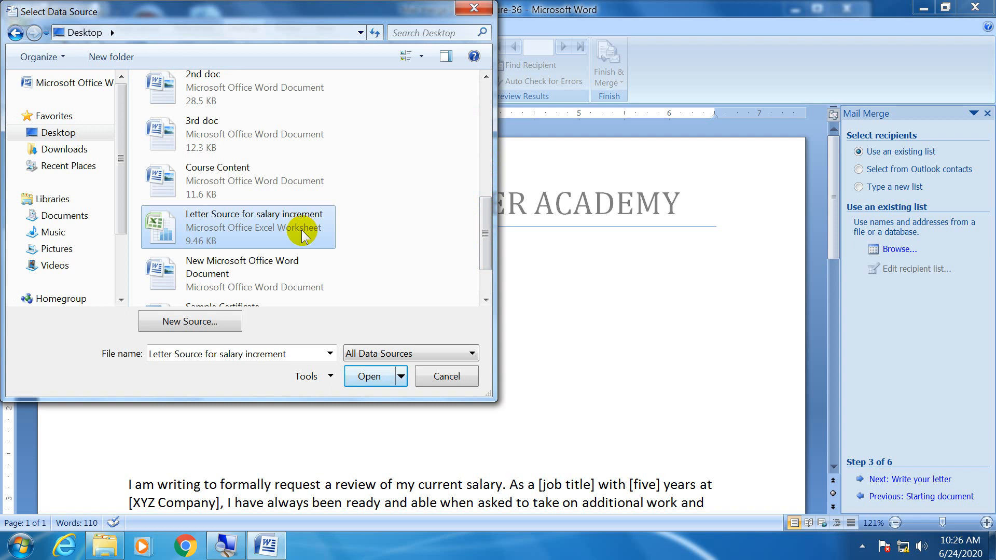
pyautogui.click(366, 379)
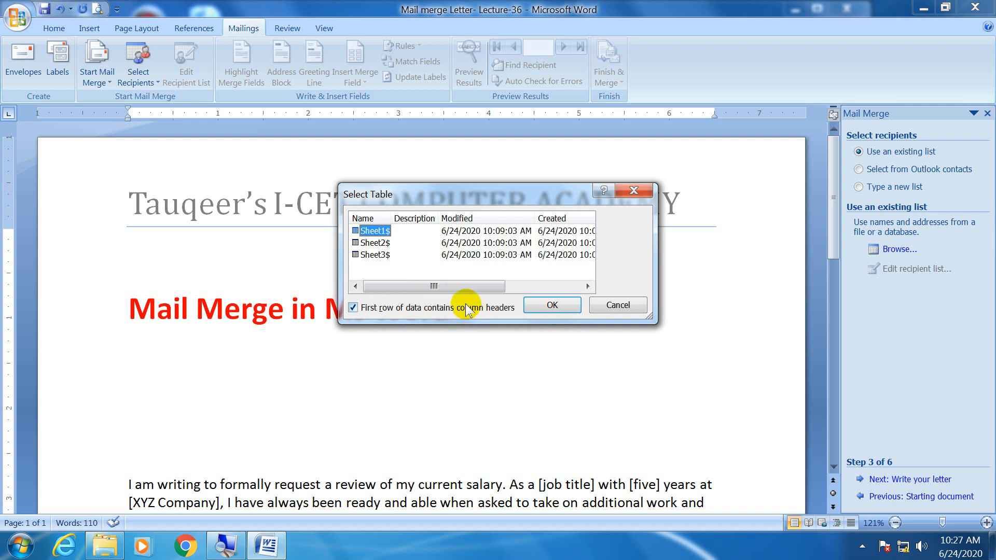
pyautogui.click(545, 306)
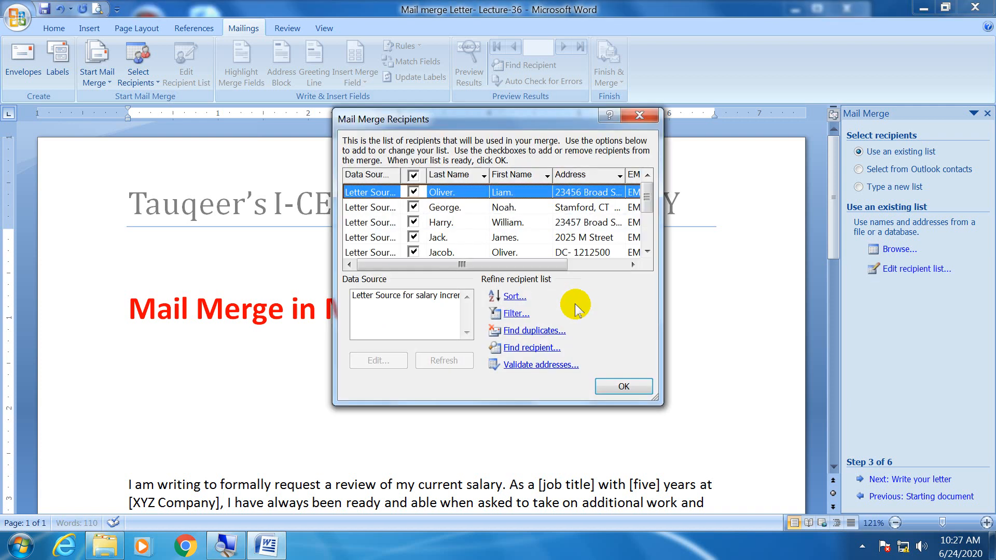
# - Widen the recipients dialog, then exclude the third, fourth and fifth recipients from the merge and include them again
pyautogui.moveTo(656, 399); pyautogui.dragTo(799, 459)
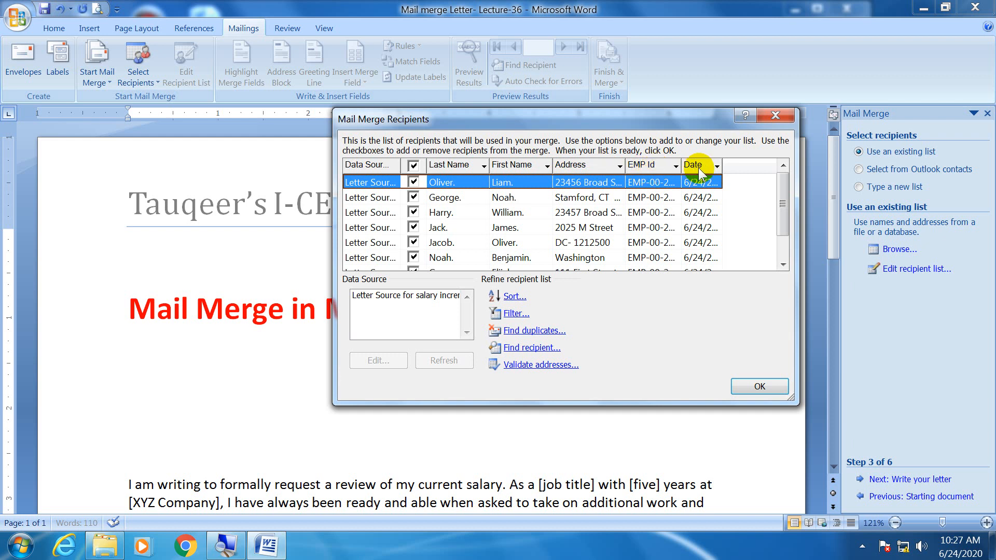
pyautogui.click(412, 213)
pyautogui.click(416, 228)
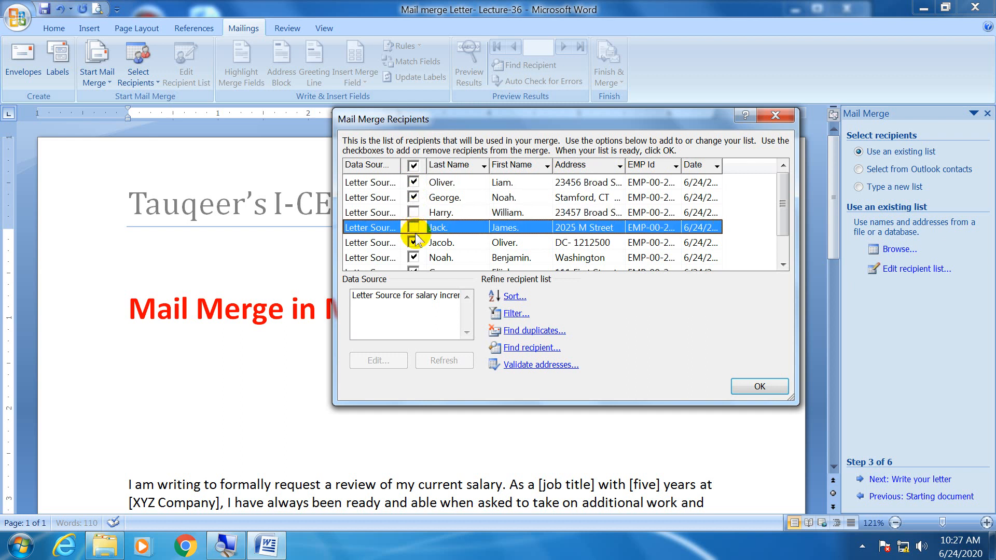
pyautogui.click(414, 243)
pyautogui.click(413, 243)
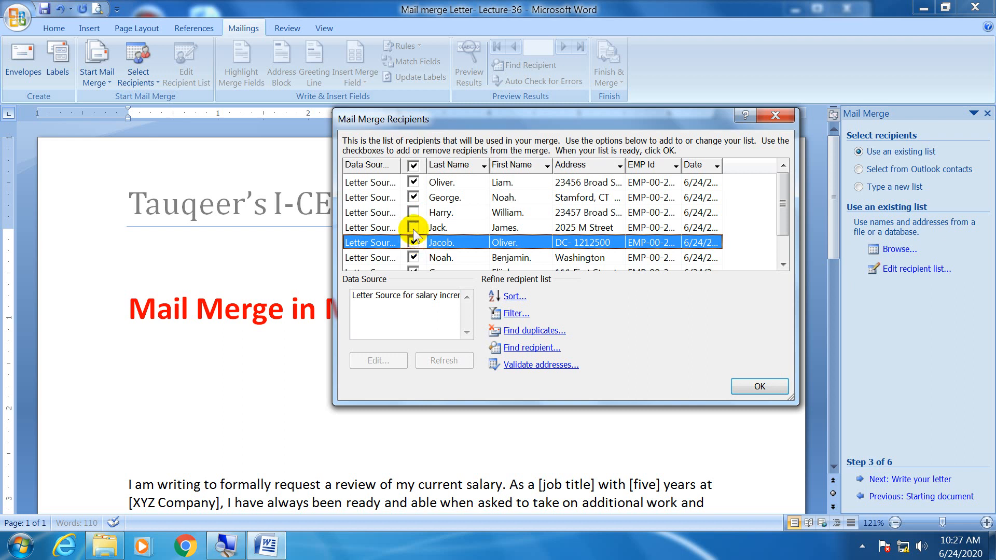
pyautogui.click(414, 227)
pyautogui.click(414, 212)
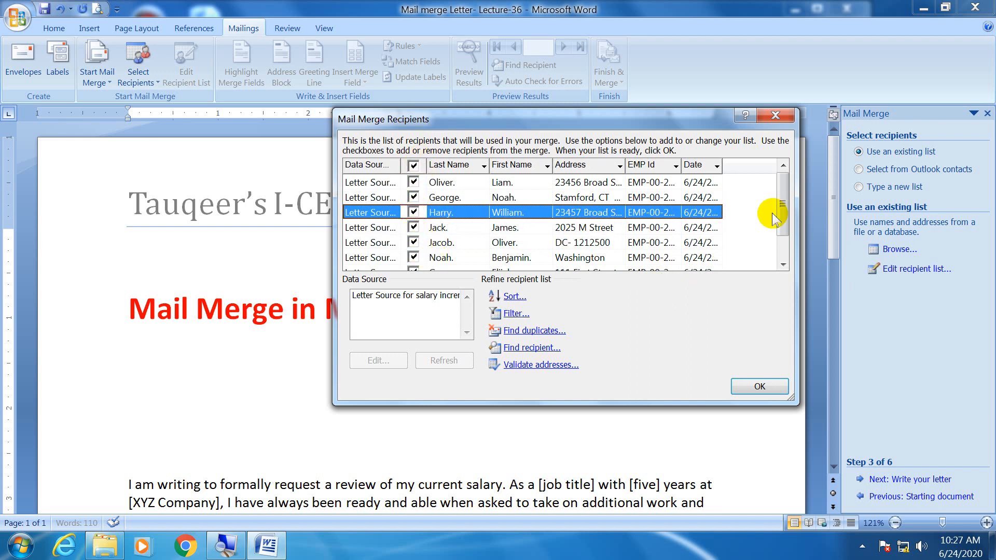
# - Check through the recipient list and accept it with every recipient included in the merge
pyautogui.moveTo(782, 197)
pyautogui.mouseDown()
pyautogui.moveTo(787, 229)
pyautogui.moveTo(794, 194)
pyautogui.mouseUp()
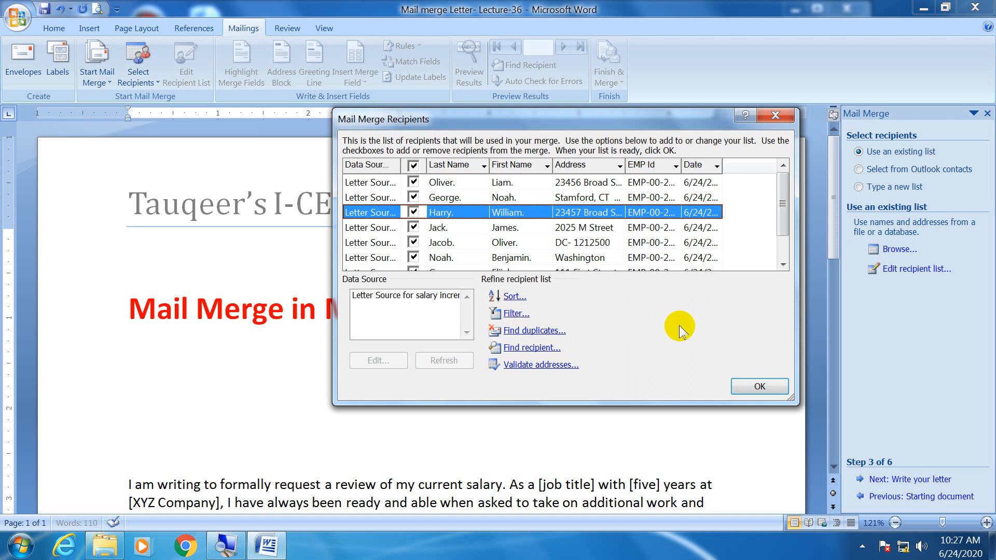
pyautogui.click(755, 388)
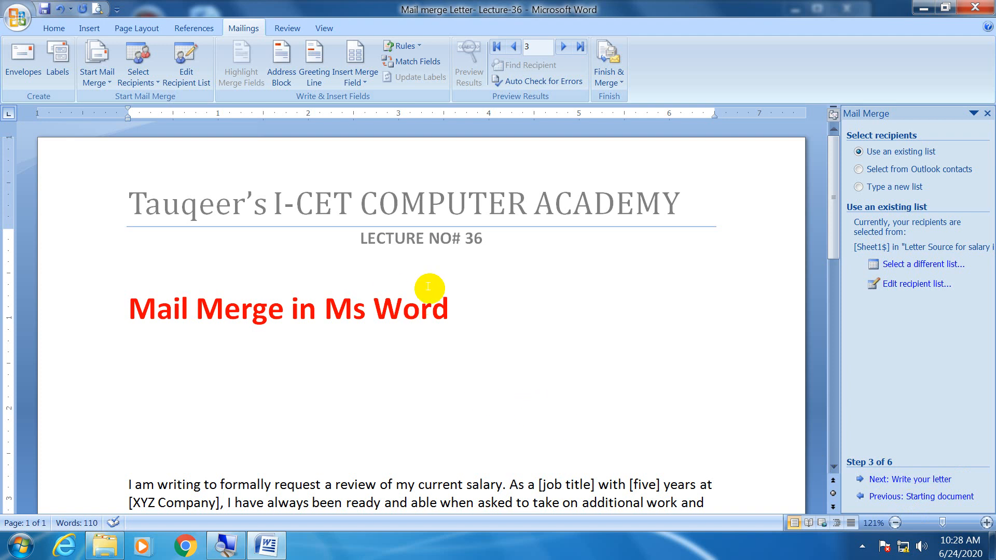
# - Insert the First_Name and Last_Name merge fields on separate lines directly below the "Mail Merge in Ms Word" heading
pyautogui.scroll(-5, 373, 397)
pyautogui.scroll(5, 365, 390)
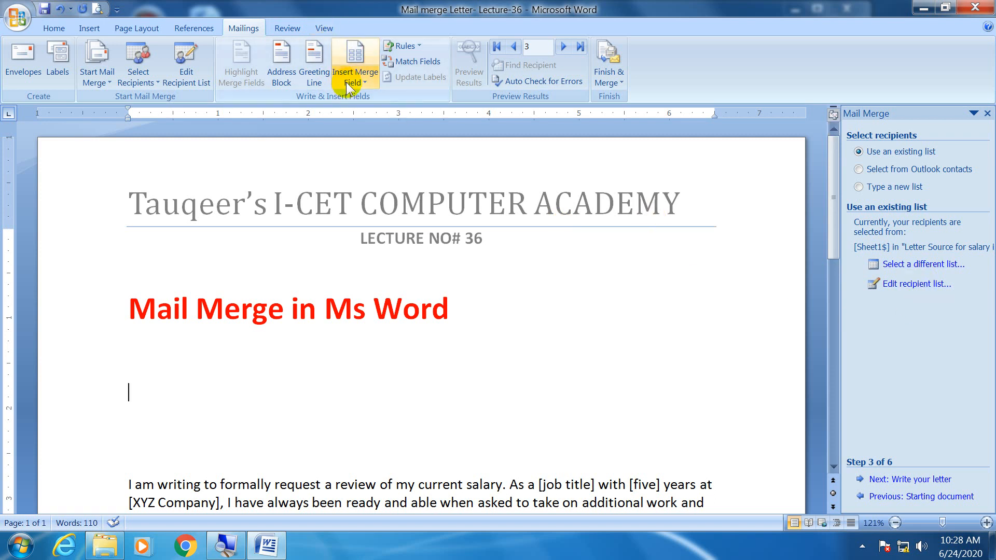
pyautogui.click(130, 353)
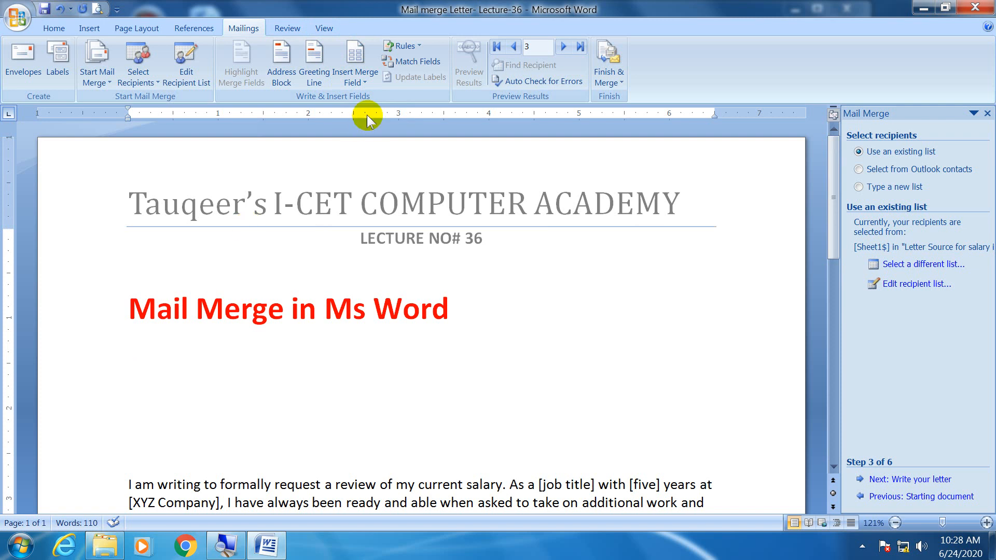
pyautogui.click(360, 85)
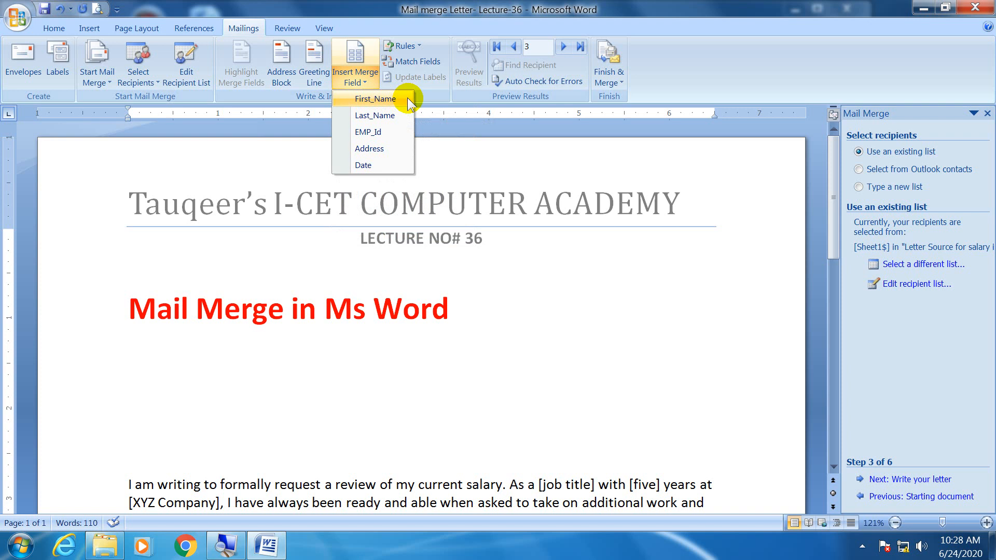
pyautogui.click(390, 103)
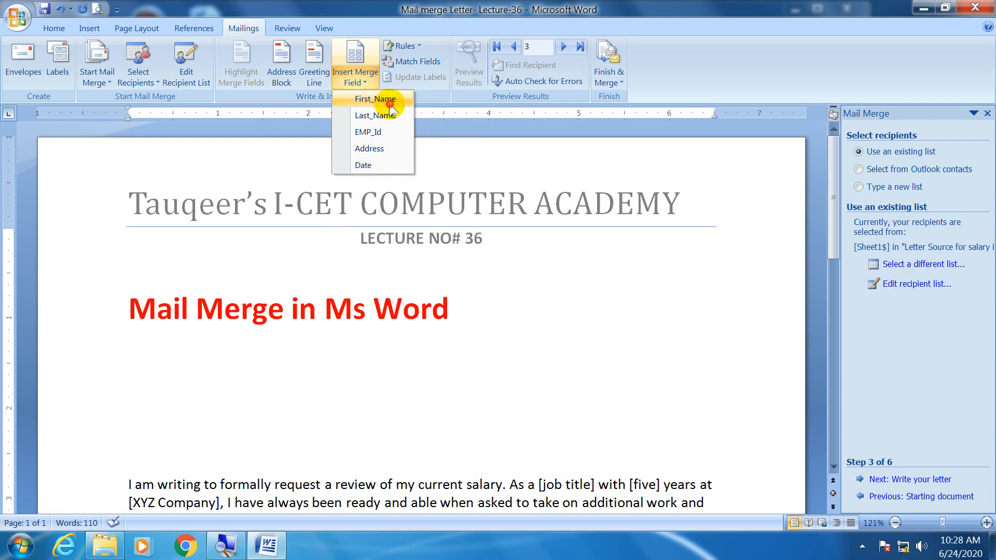
pyautogui.press('Return')
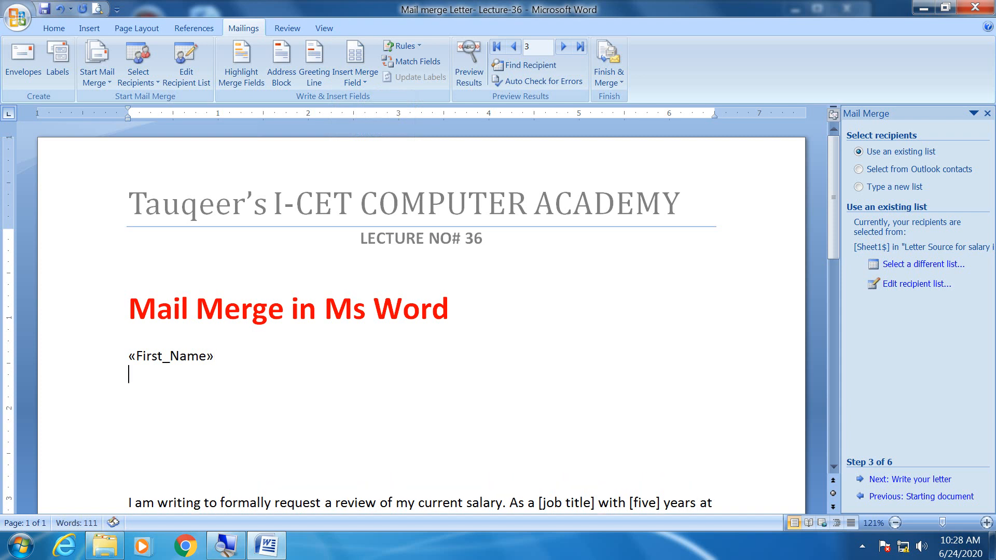
pyautogui.click(363, 79)
pyautogui.press('Return')
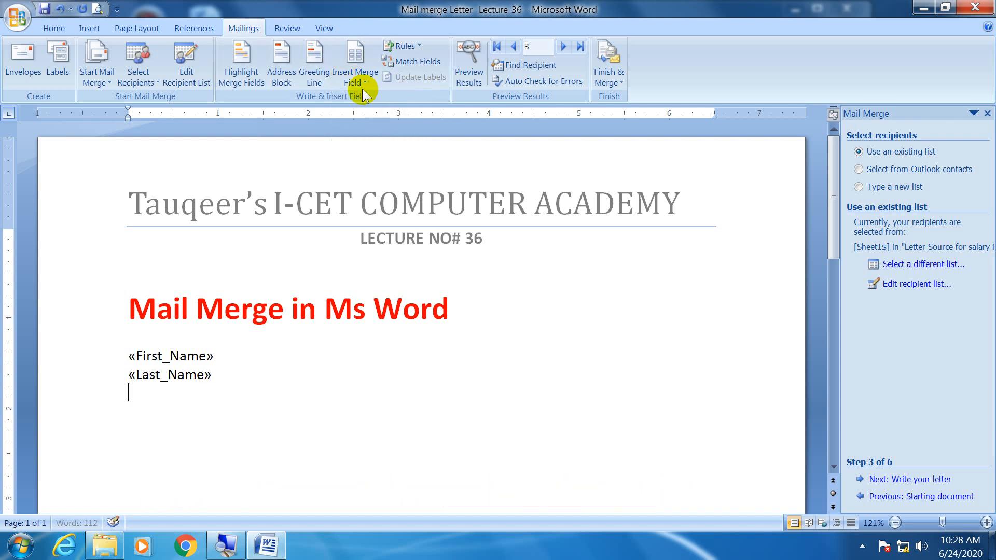
# - Insert the EMP_Id, Address and Date merge fields, each on its own line below Last_Name
pyautogui.click(356, 78)
pyautogui.click(368, 132)
pyautogui.click(357, 82)
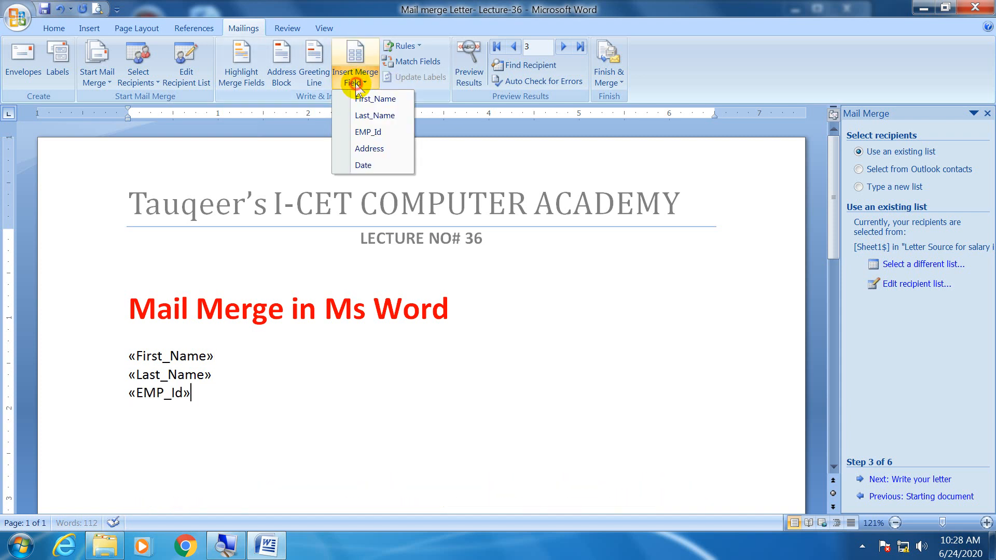
pyautogui.press('Return')
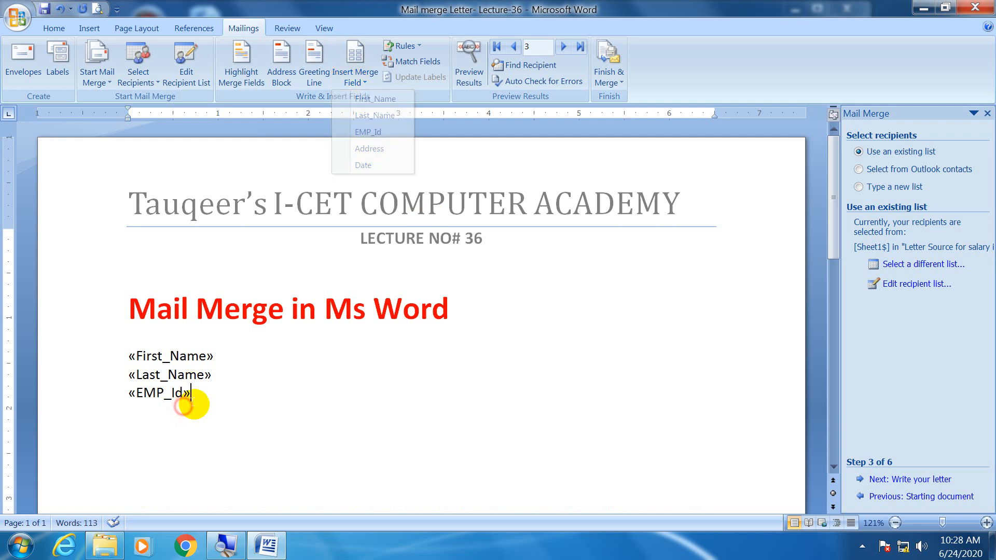
pyautogui.click(364, 77)
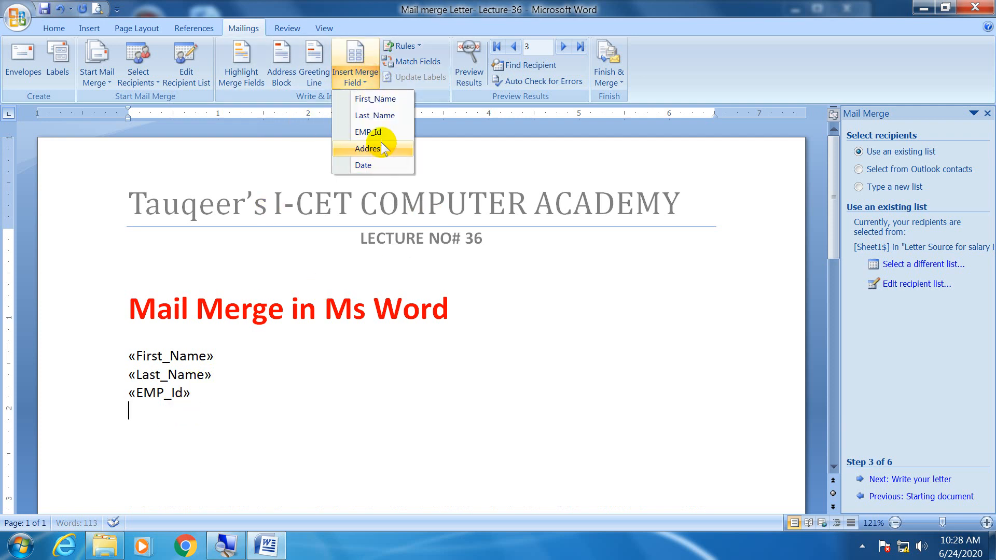
pyautogui.click(381, 145)
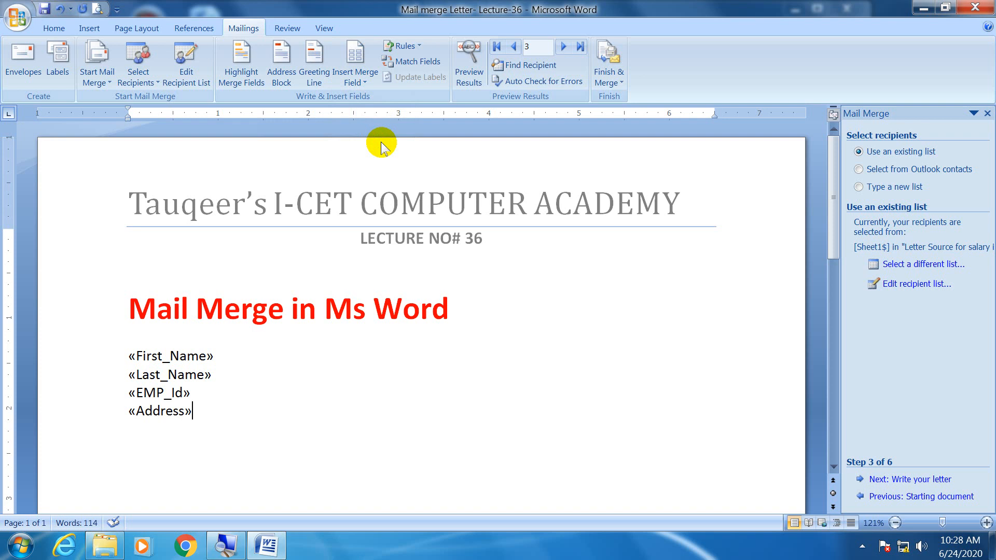
pyautogui.press('Return')
pyautogui.click(363, 77)
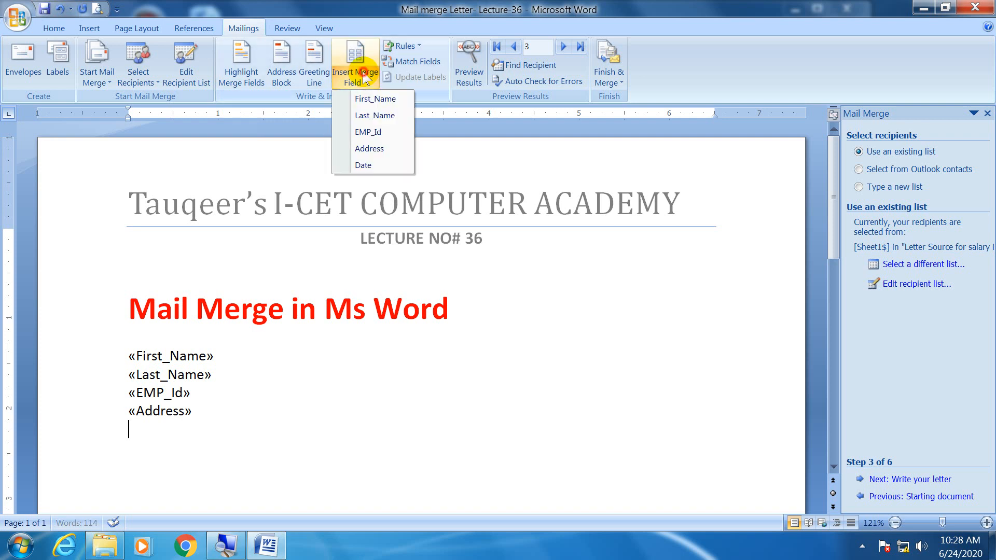
pyautogui.click(387, 164)
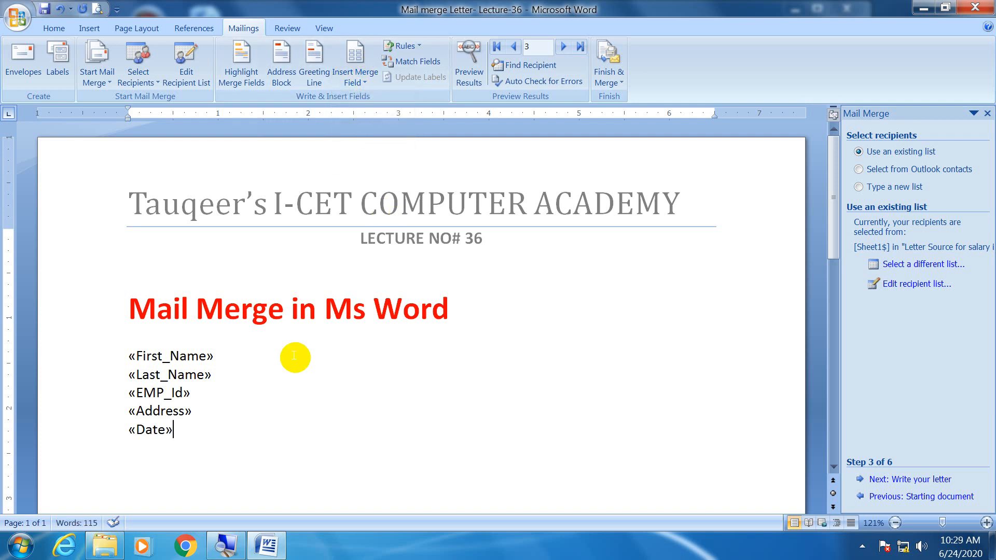
pyautogui.scroll(-3, 211, 423)
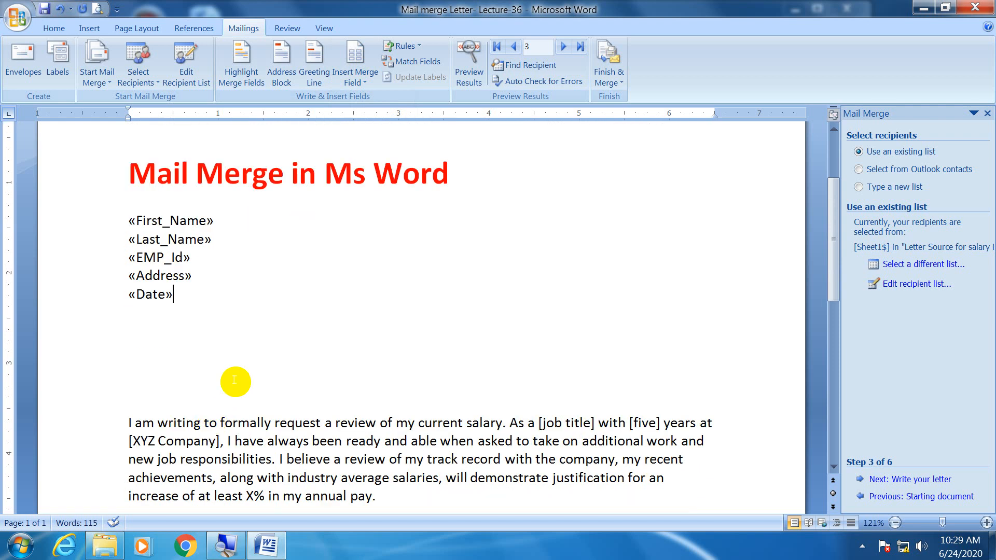
# - Proceed to writing the letter and insert a greeting line above the body with "Dear", the titled full-name format and "Dear Sir or Madam," as fallback
pyautogui.click(928, 482)
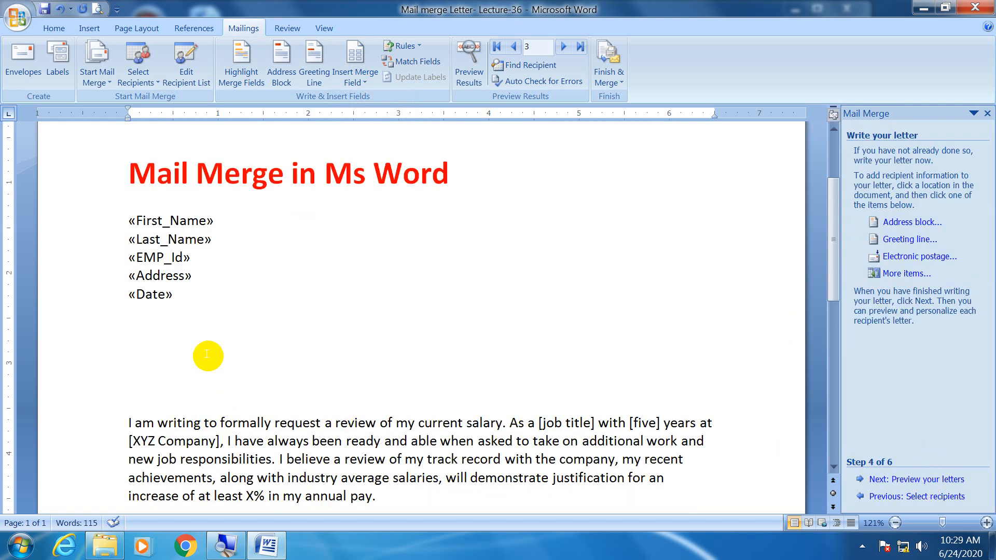
pyautogui.click(129, 384)
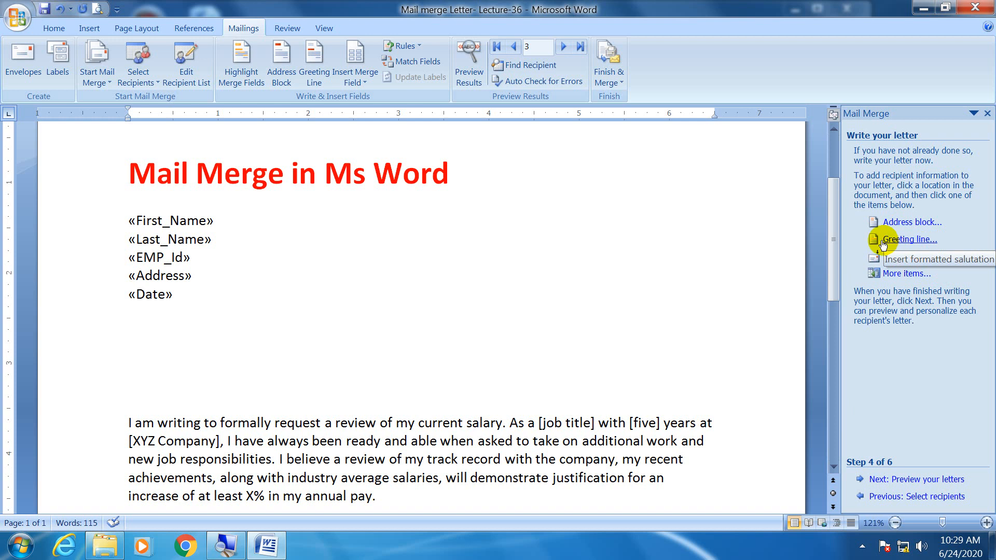
pyautogui.click(918, 240)
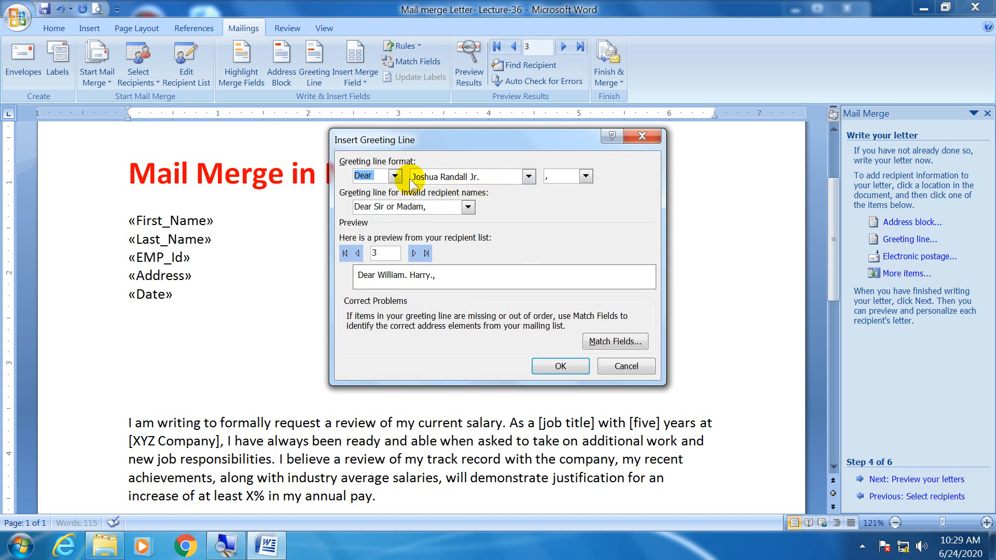
pyautogui.click(528, 177)
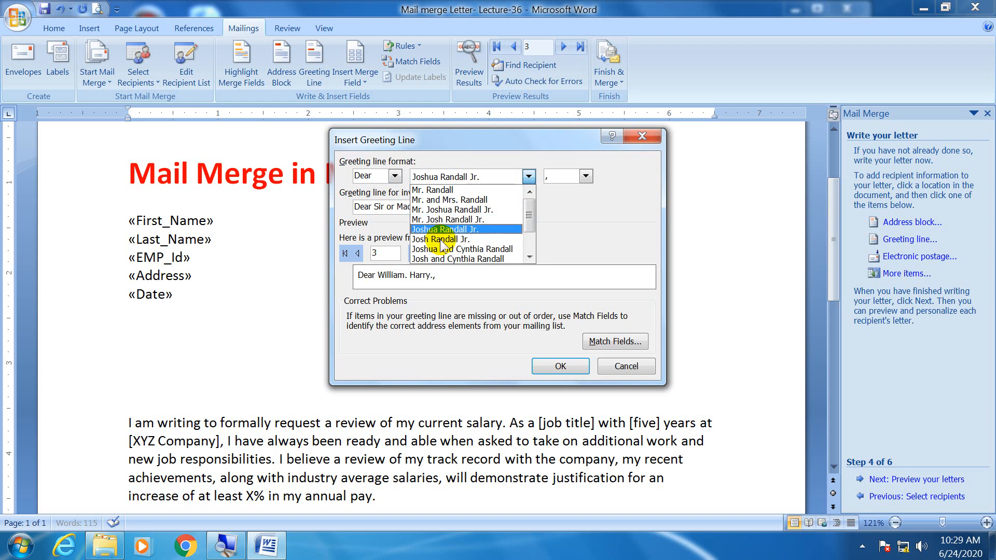
pyautogui.click(425, 210)
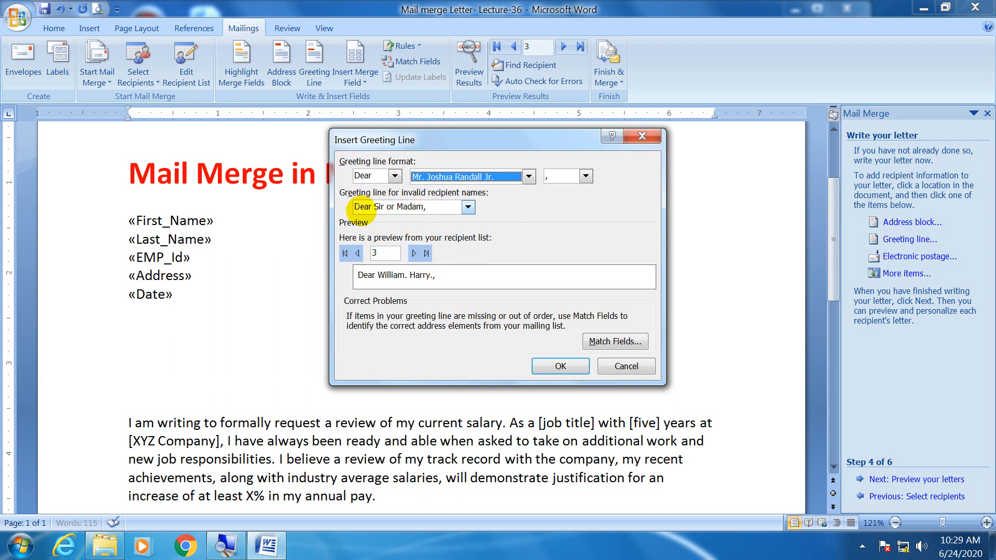
pyautogui.click(469, 206)
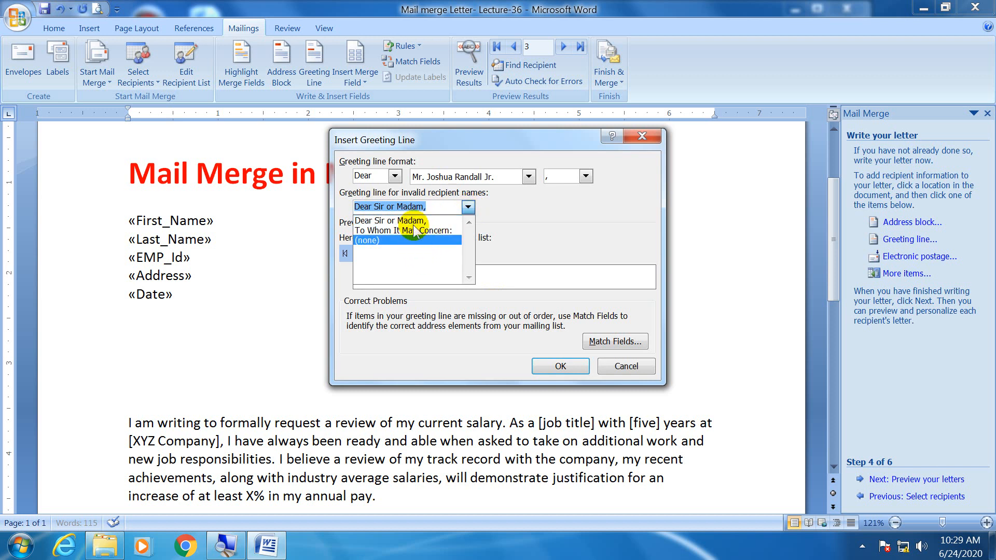
pyautogui.click(422, 207)
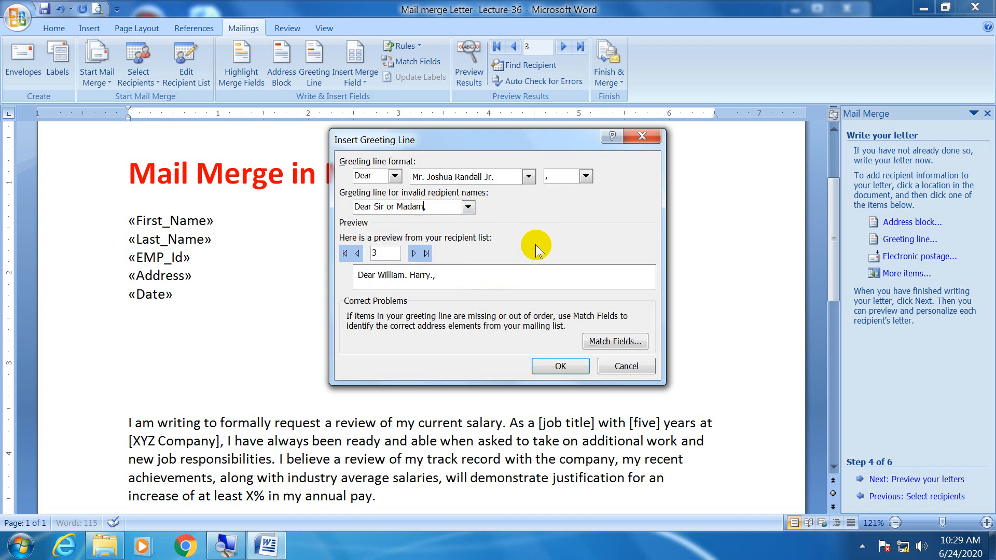
pyautogui.click(558, 368)
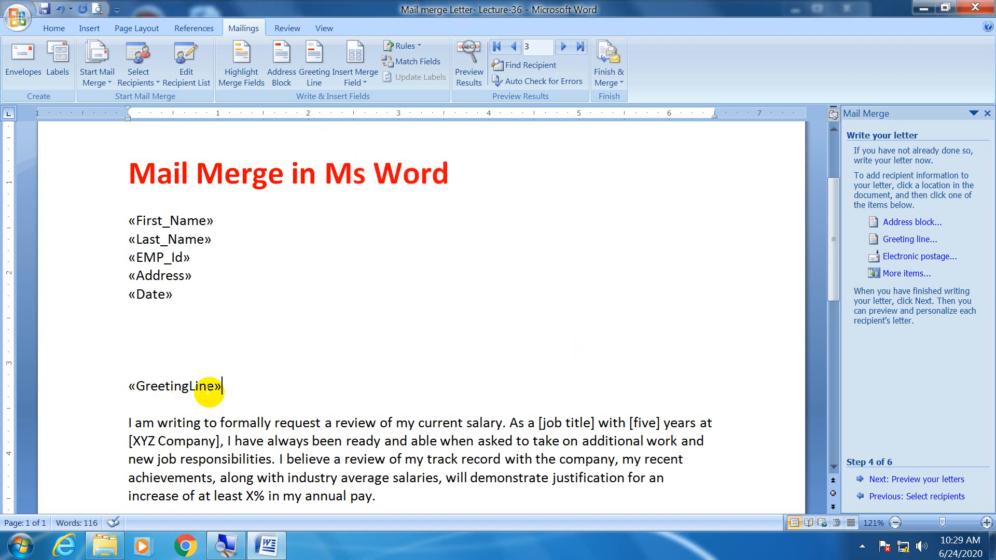
# - Insert the First_Name merge field directly after the greeting line
pyautogui.click(364, 81)
pyautogui.click(374, 98)
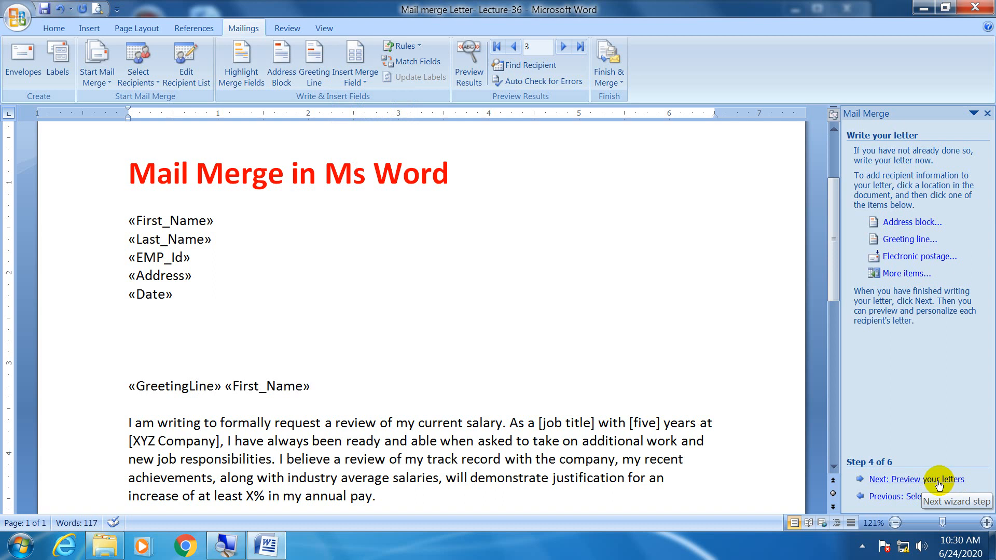
# - Proceed to previewing the merged letters and go back to recipient 1
pyautogui.click(911, 479)
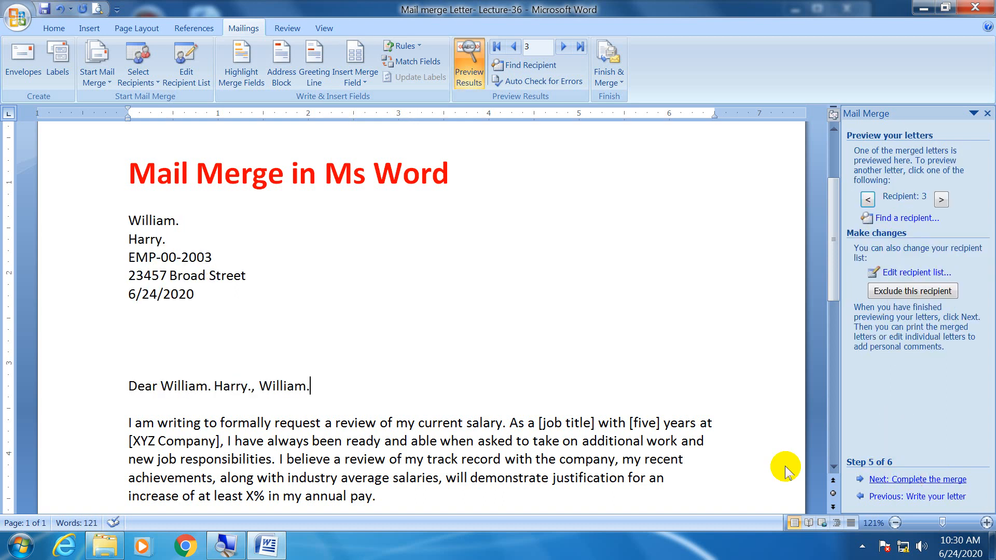
pyautogui.moveTo(180, 220); pyautogui.dragTo(133, 222)
pyautogui.click(168, 238)
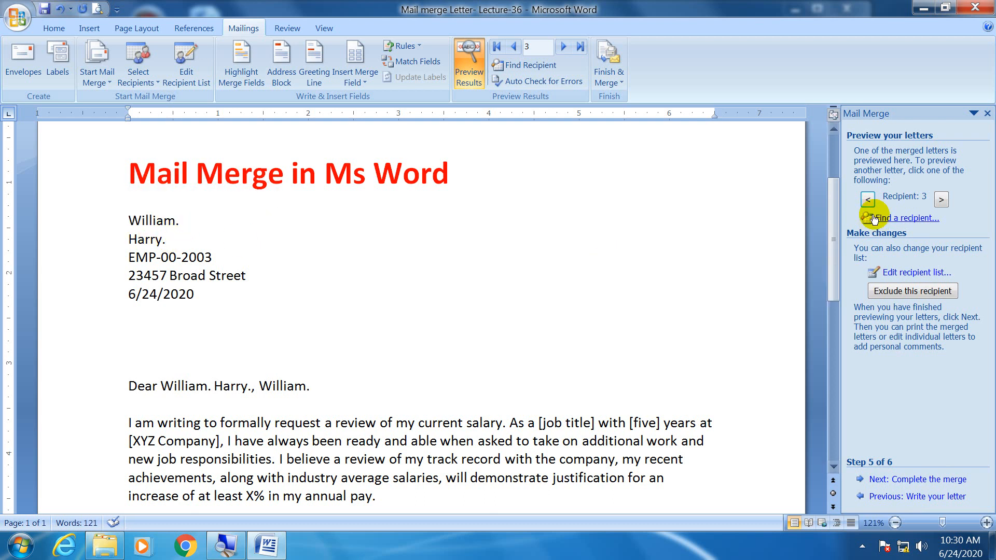
pyautogui.click(867, 200)
pyautogui.click(867, 200)
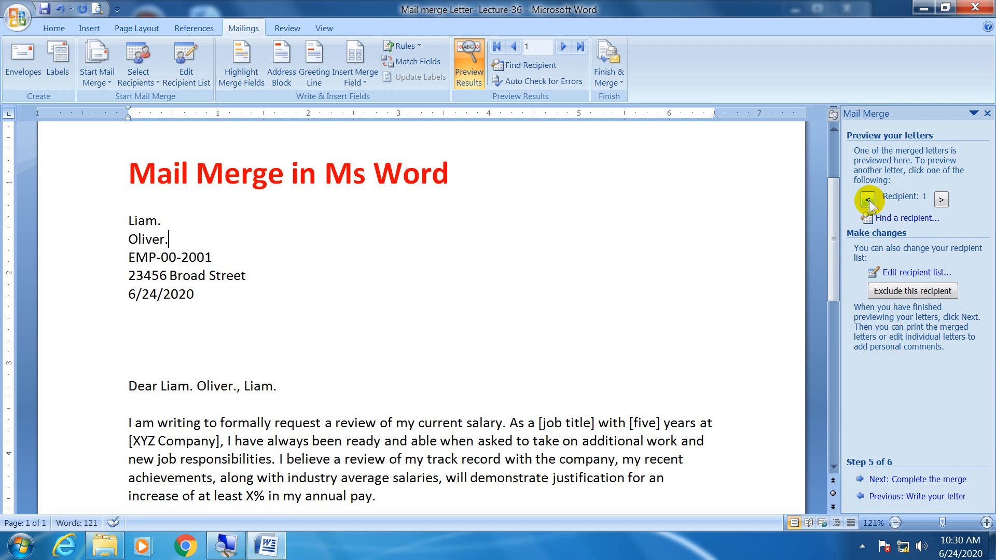
# - Check the merged name, employee ID, address, date and greeting line in the first recipient's letter
pyautogui.moveTo(167, 220); pyautogui.dragTo(124, 240)
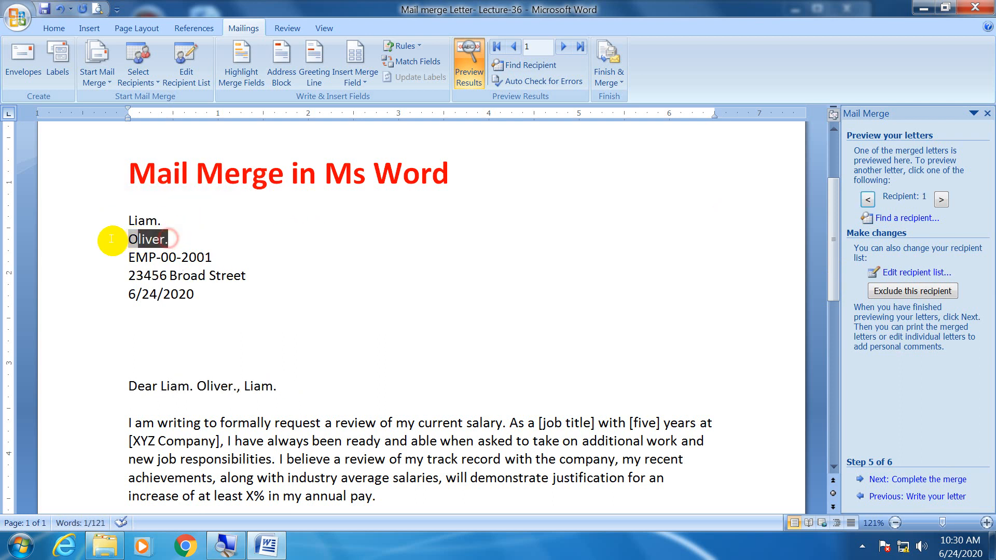
pyautogui.click(237, 262)
pyautogui.moveTo(220, 259); pyautogui.dragTo(104, 255)
pyautogui.moveTo(252, 276); pyautogui.dragTo(128, 276)
pyautogui.click(211, 300)
pyautogui.click(100, 297)
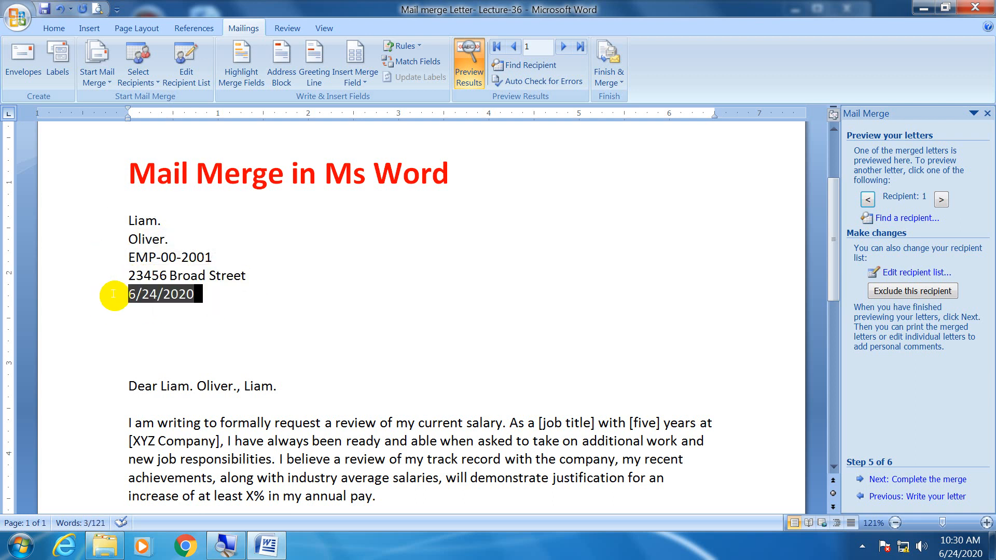
pyautogui.click(229, 304)
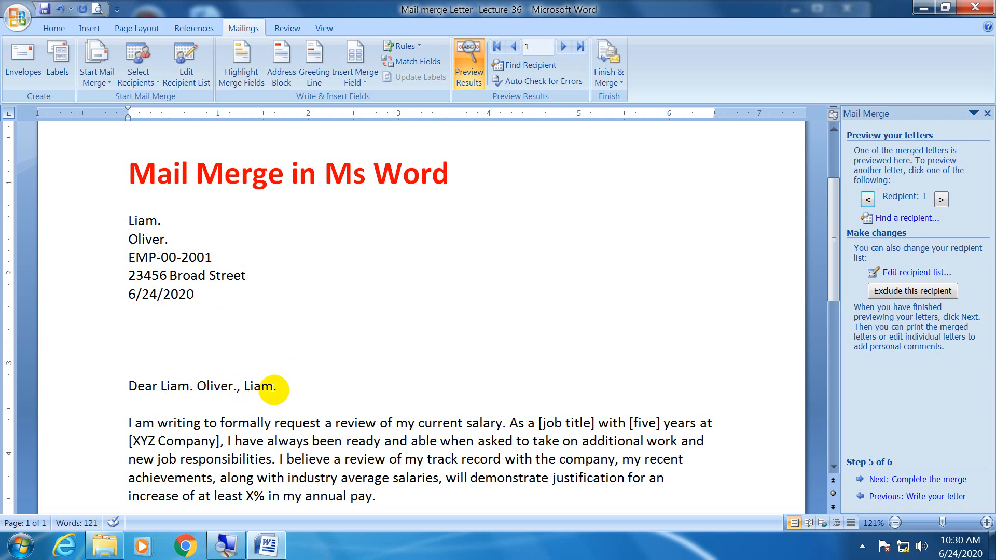
pyautogui.moveTo(278, 386); pyautogui.dragTo(222, 389)
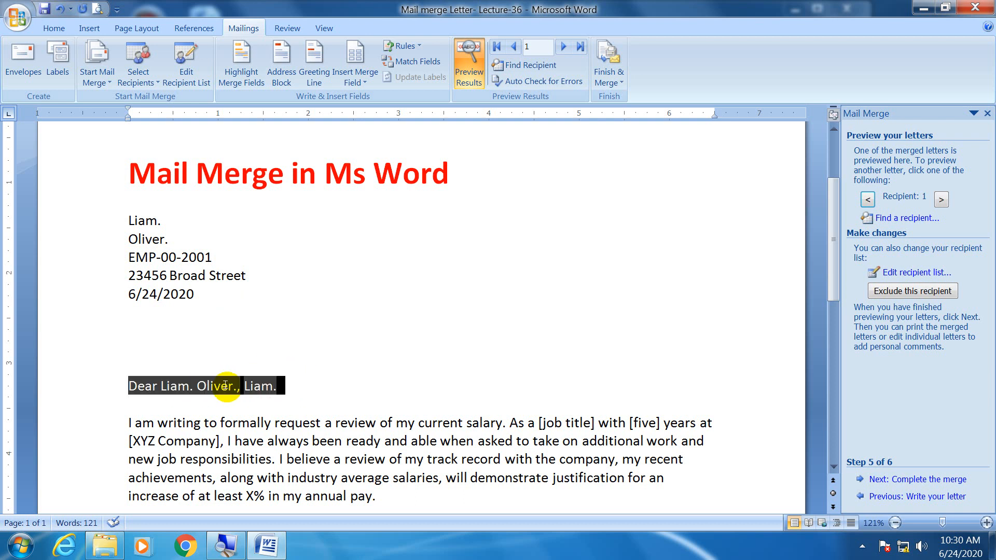
pyautogui.click(207, 388)
pyautogui.click(190, 389)
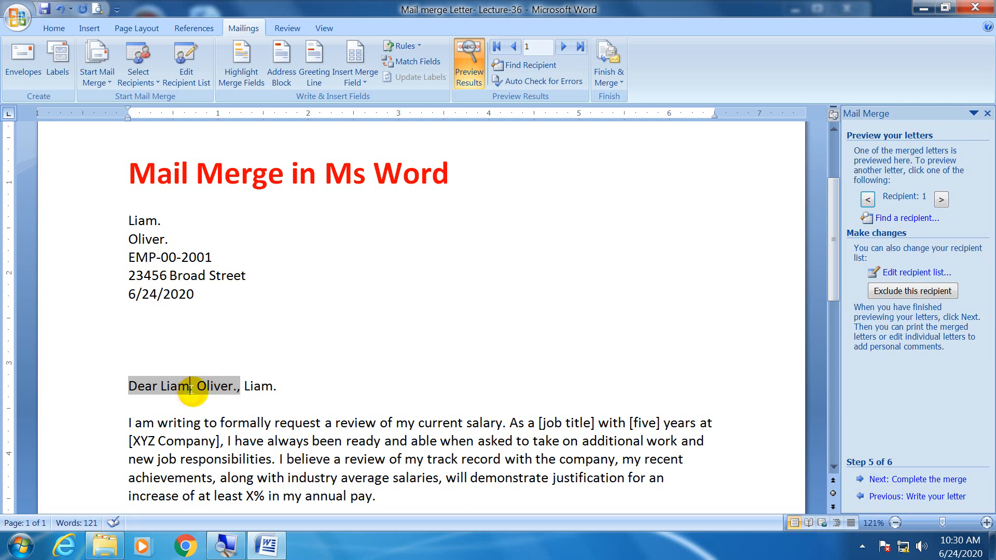
pyautogui.click(289, 389)
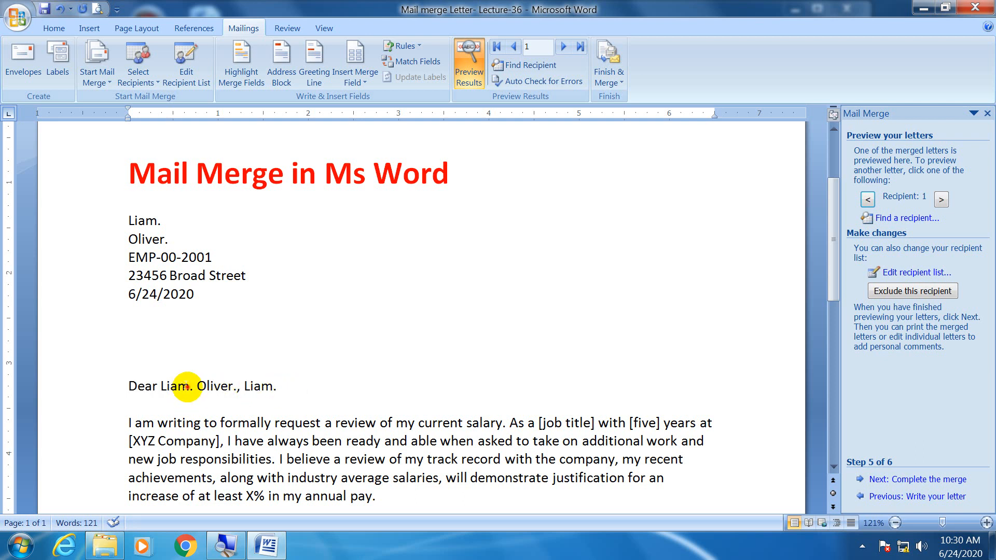
pyautogui.moveTo(190, 386); pyautogui.dragTo(180, 387)
pyautogui.click(260, 387)
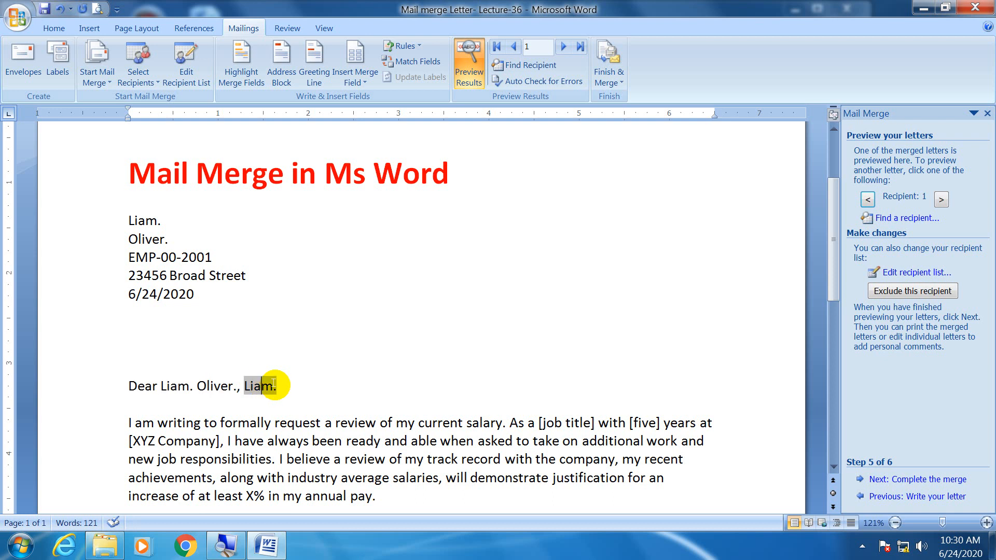
# - Delete the repeated first name after the greeting line
pyautogui.click(305, 389)
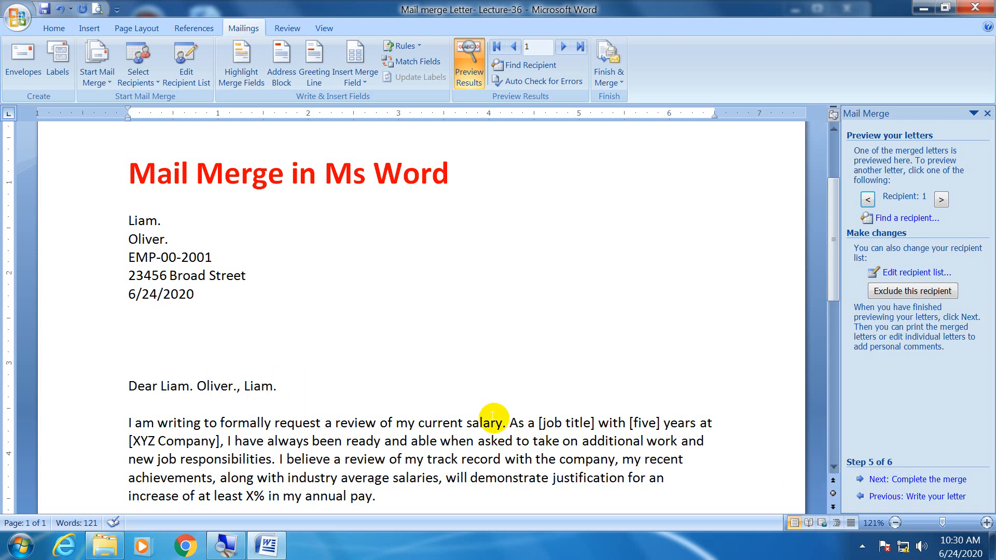
pyautogui.doubleClick(288, 388)
pyautogui.press('BackSpace')
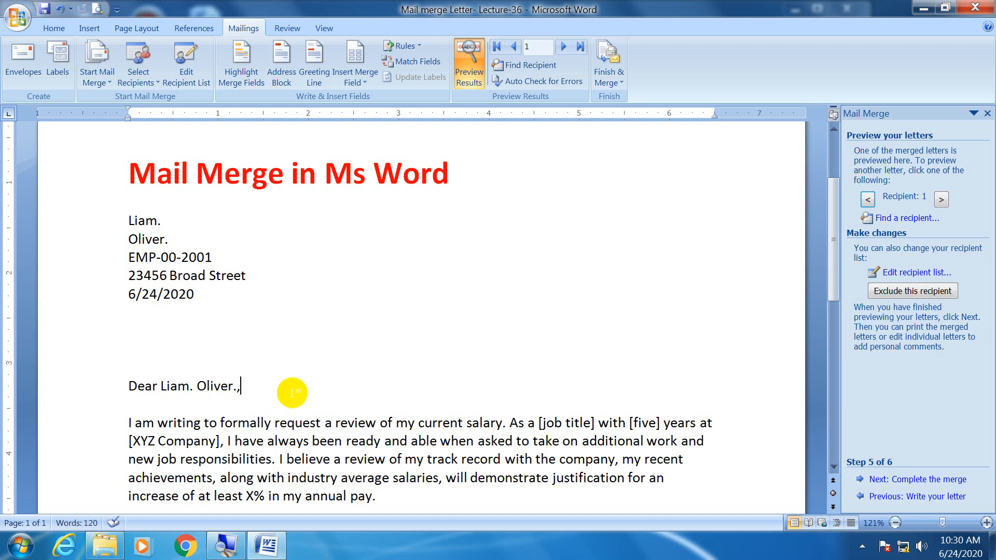
# - Go forward through the merged letters to recipient 8, checking each recipient's details
pyautogui.click(942, 199)
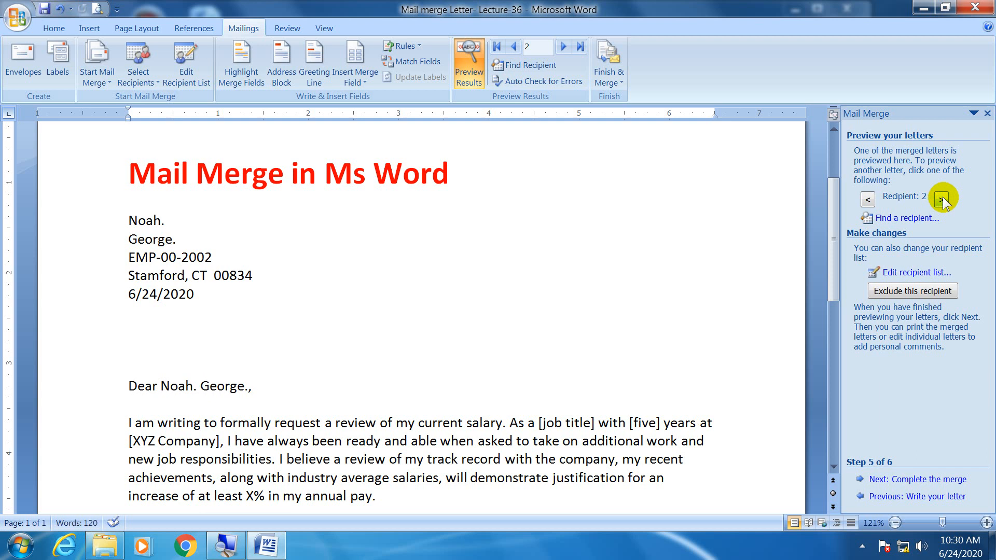
pyautogui.click(942, 198)
pyautogui.click(941, 199)
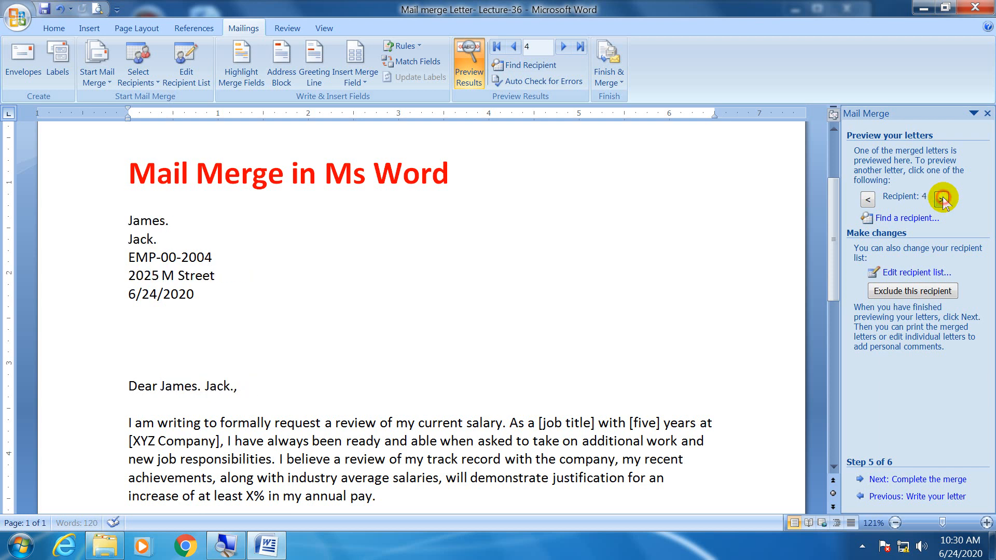
pyautogui.click(941, 199)
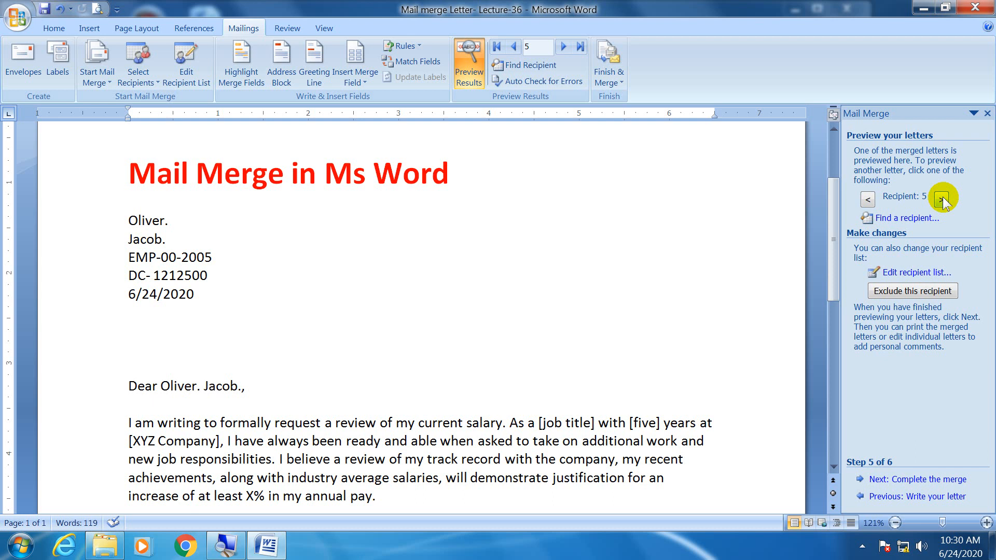
pyautogui.click(941, 199)
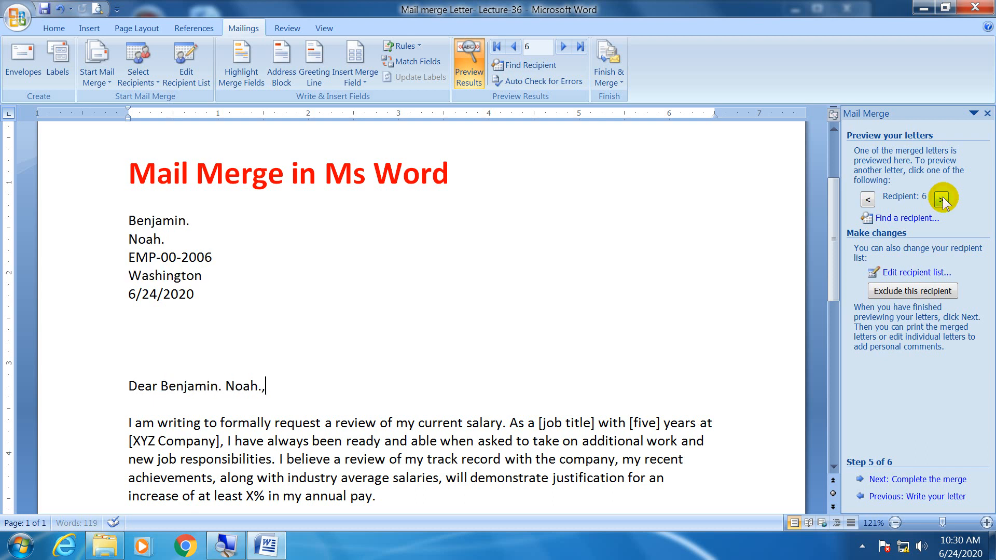
pyautogui.click(941, 199)
pyautogui.click(941, 199)
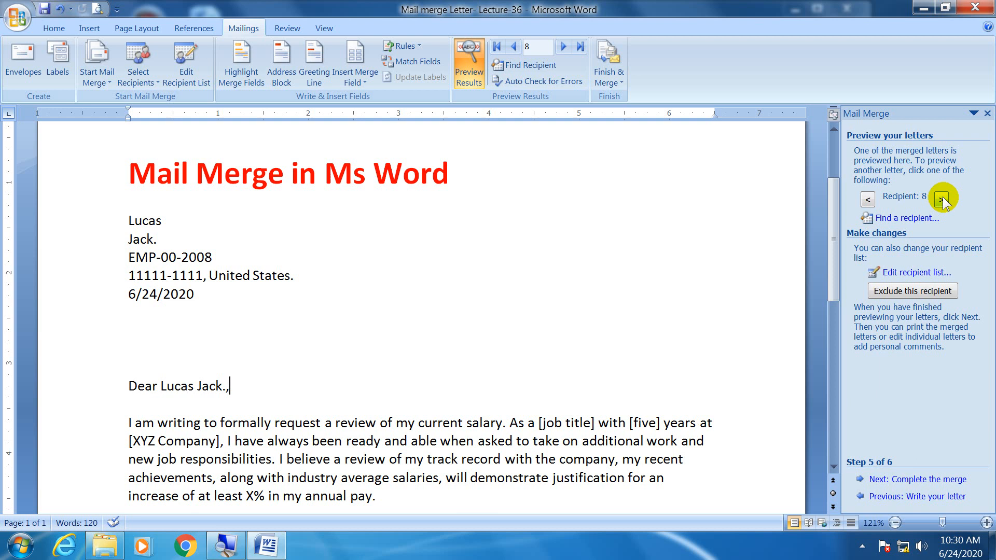
# - Return the letter preview to recipient 1 and proceed to completing the merge
pyautogui.click(867, 200)
pyautogui.click(867, 199)
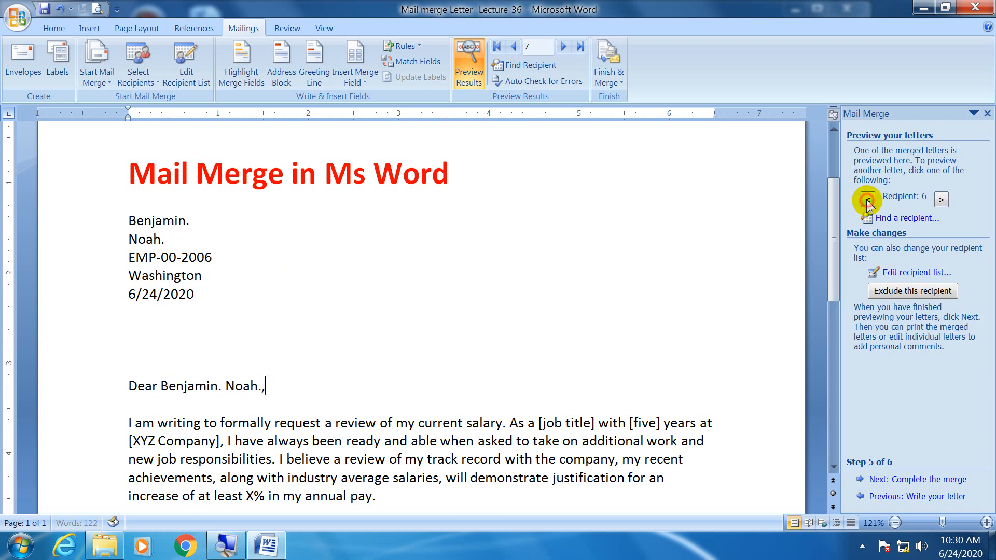
pyautogui.click(868, 199)
pyautogui.click(868, 199)
pyautogui.click(867, 200)
pyautogui.click(867, 199)
pyautogui.click(867, 199)
pyautogui.click(868, 200)
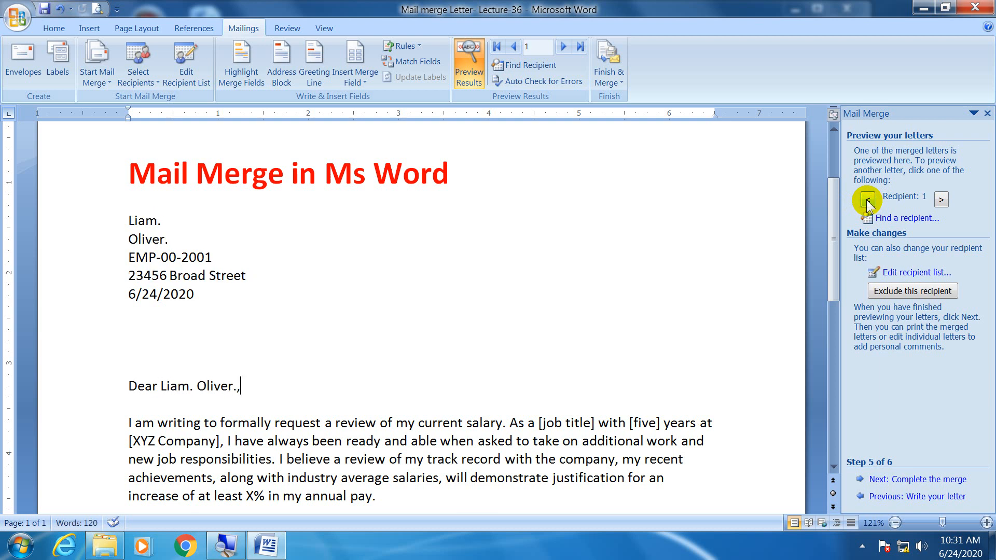
pyautogui.click(868, 201)
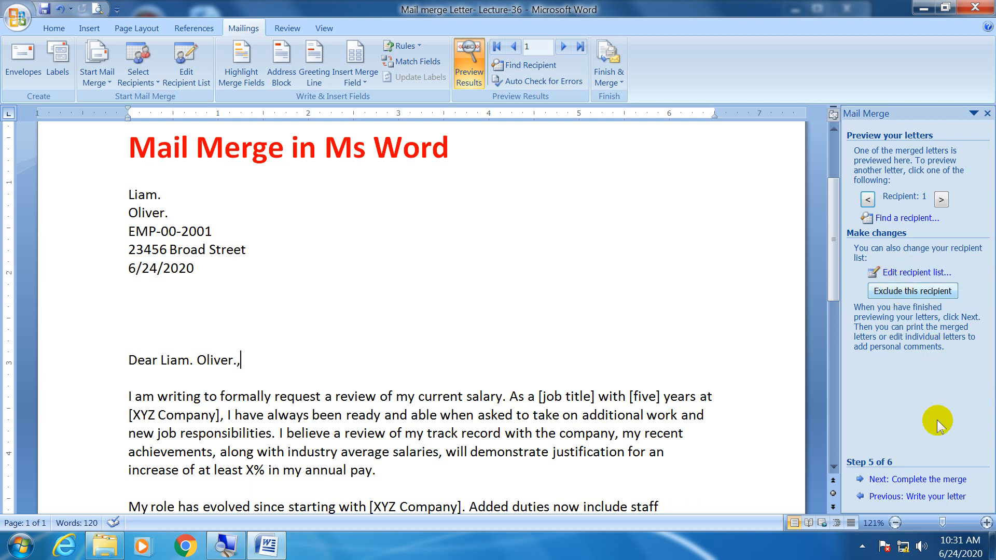
pyautogui.click(913, 480)
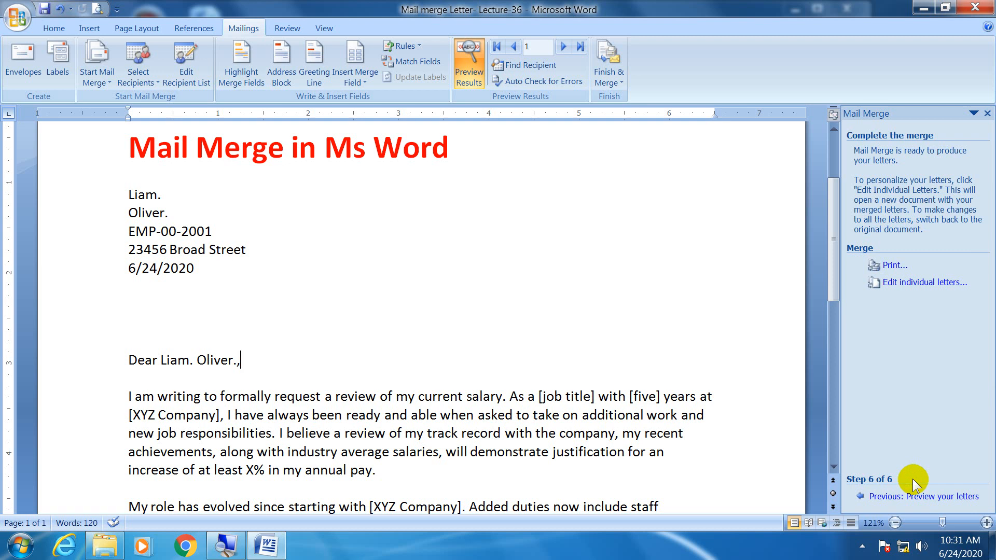
# - Examine the All, Current record and From/To choices for printing the merged letters, and cancel without printing
pyautogui.click(895, 266)
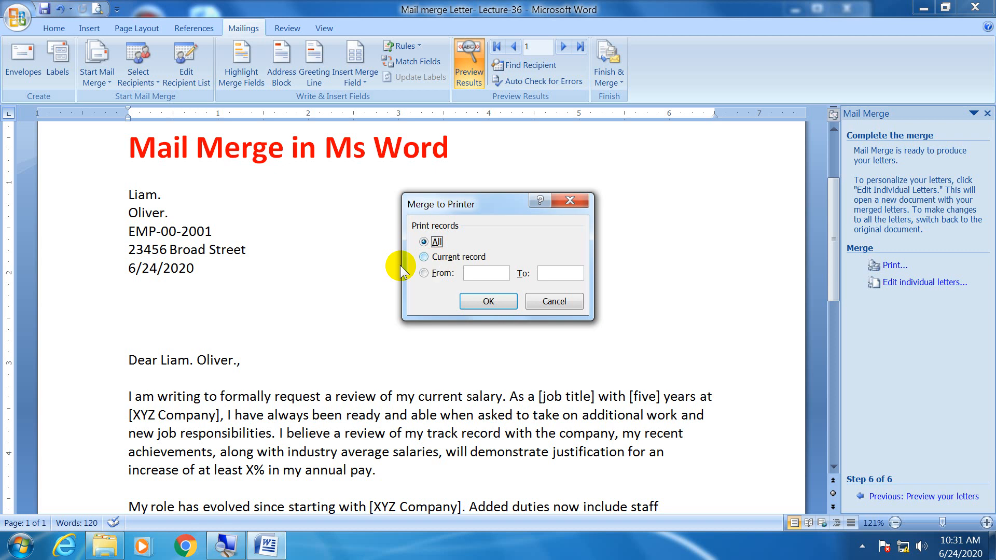
pyautogui.click(441, 259)
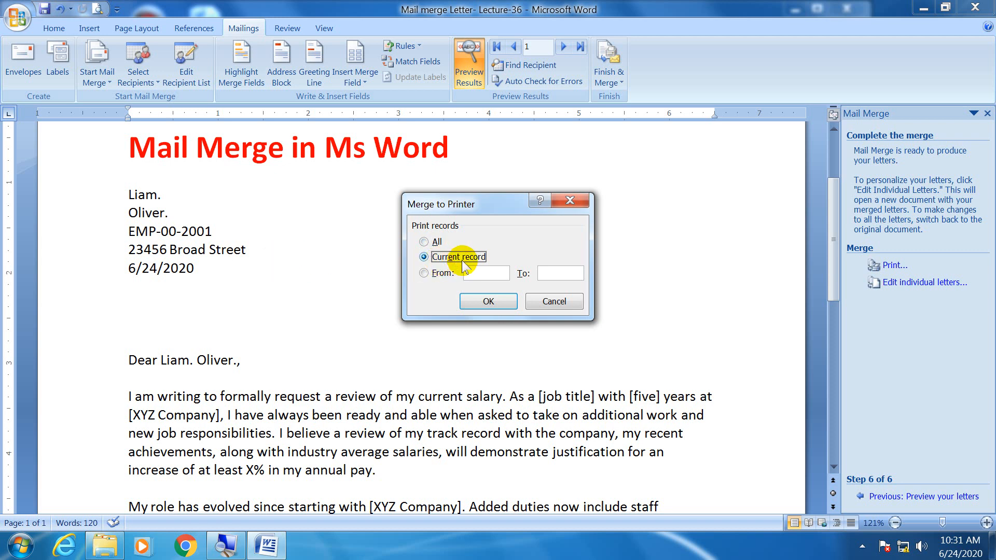
pyautogui.click(441, 279)
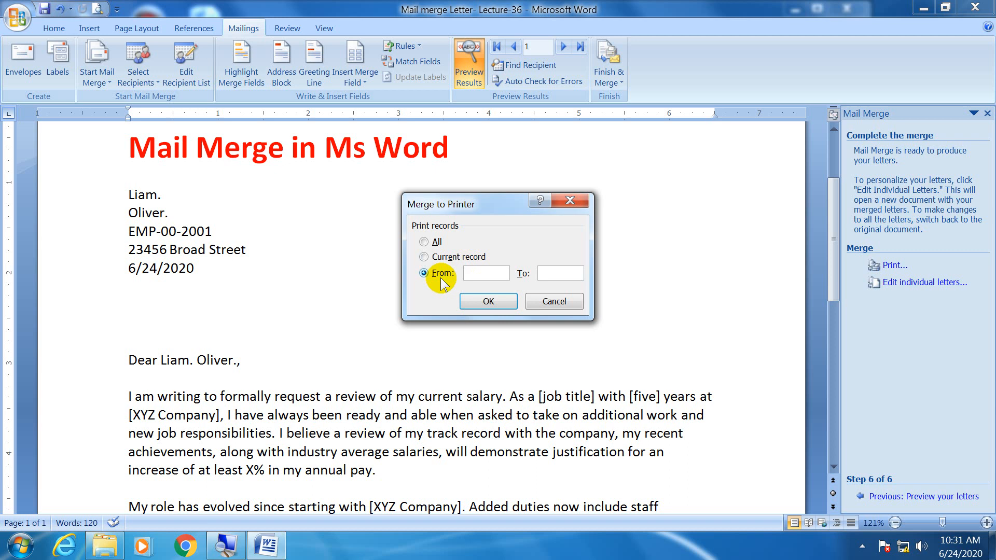
pyautogui.click(434, 243)
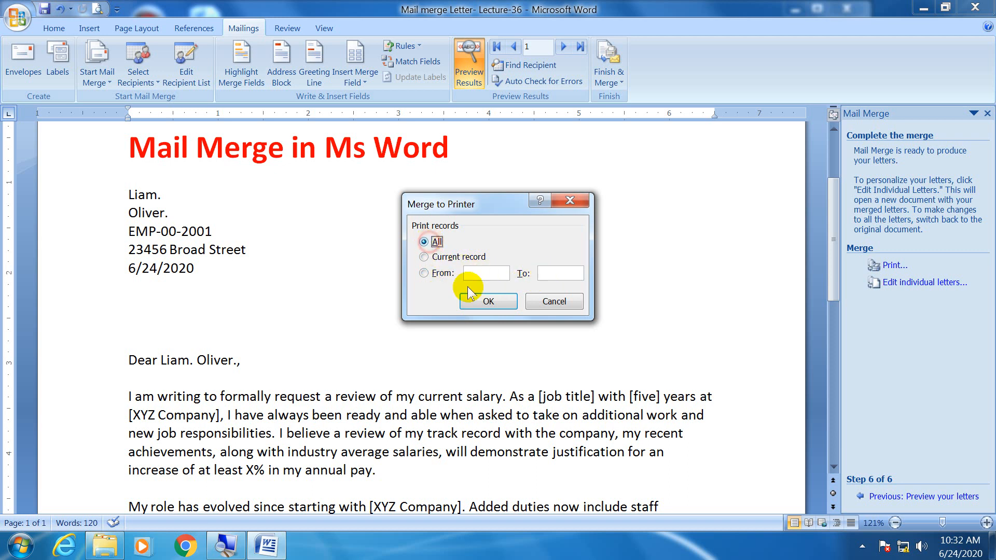
pyautogui.click(551, 304)
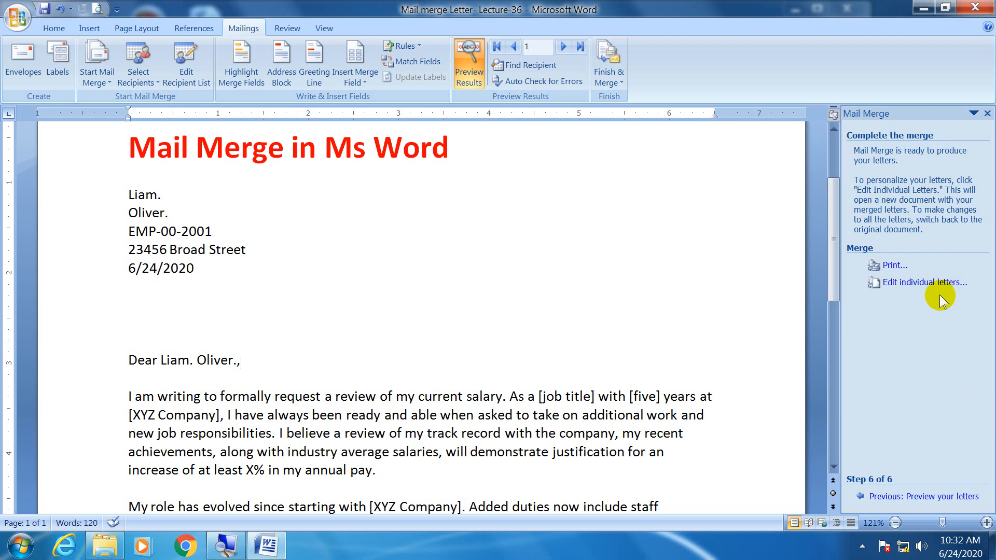
# - Merge all records into a new document of individual letters
pyautogui.click(912, 285)
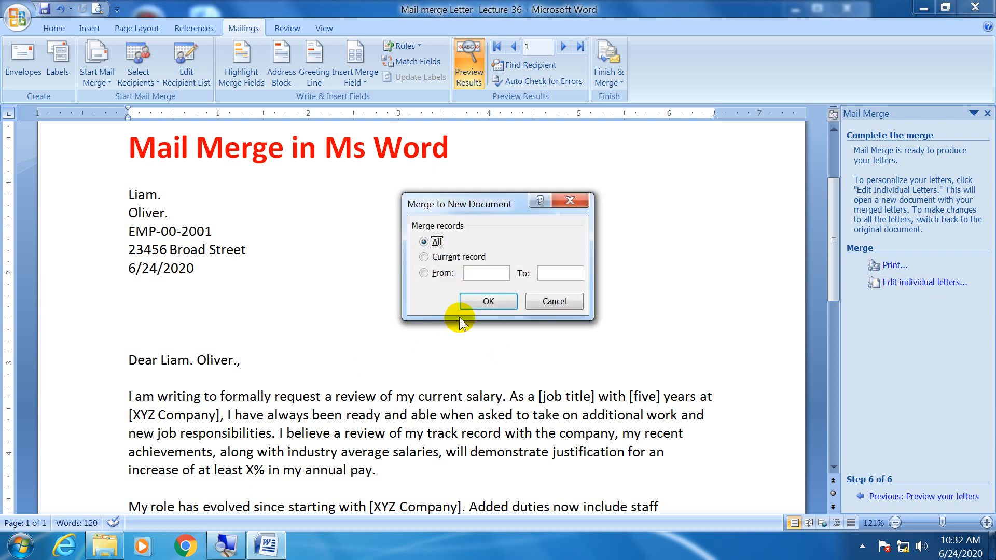
pyautogui.click(475, 300)
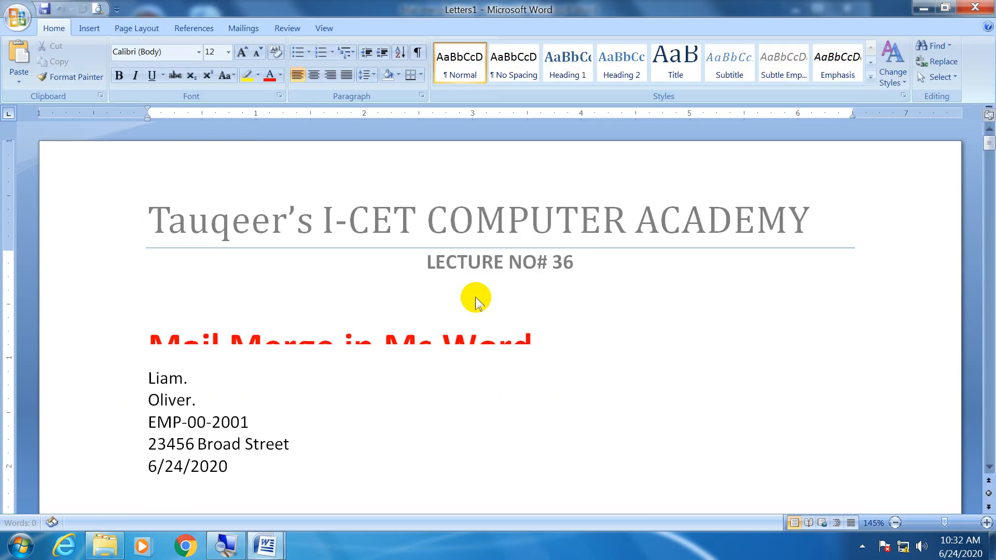
# - Examine the individual merged letters in the new document, checking each page's recipient details and greeting
pyautogui.click(393, 406)
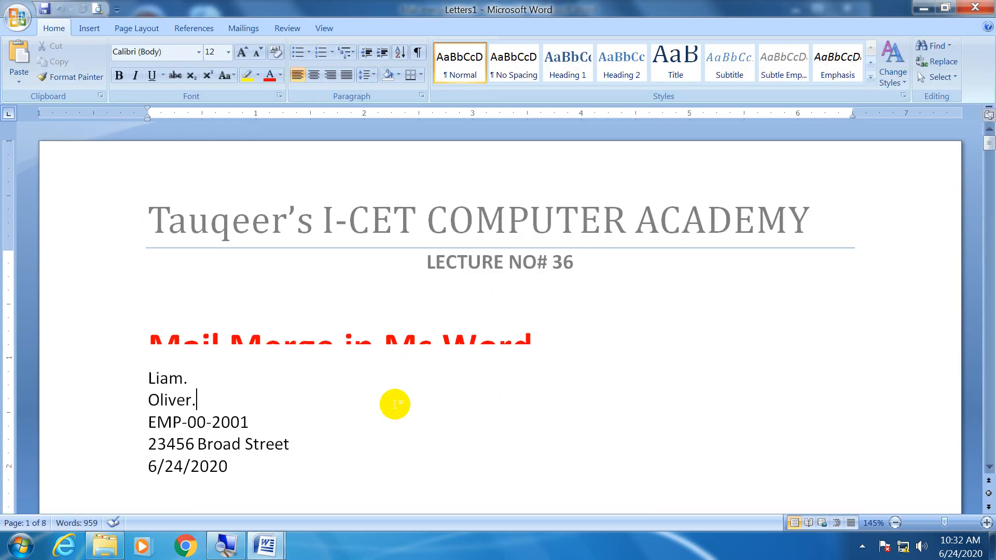
pyautogui.scroll(-5, 393, 402)
pyautogui.scroll(15, 393, 402)
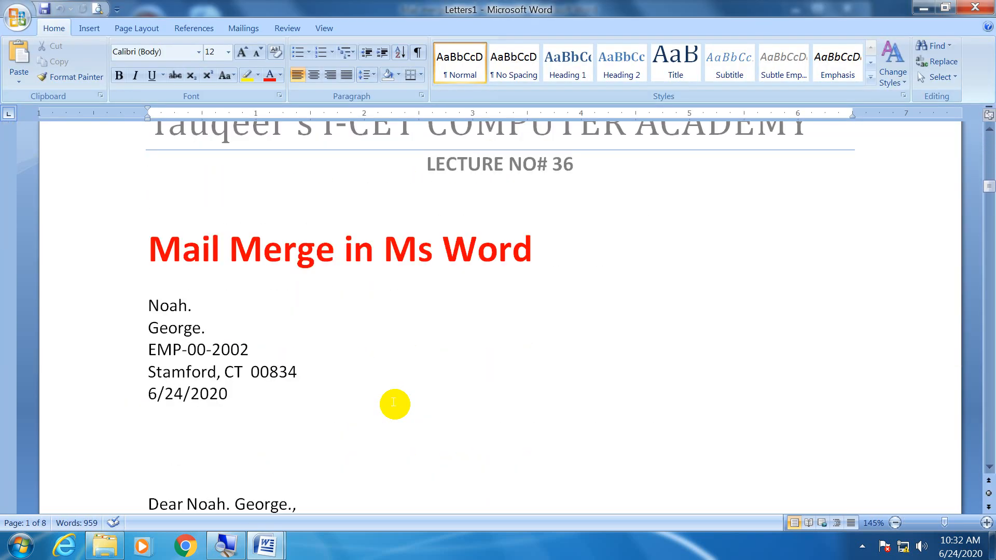
pyautogui.scroll(-15, 393, 402)
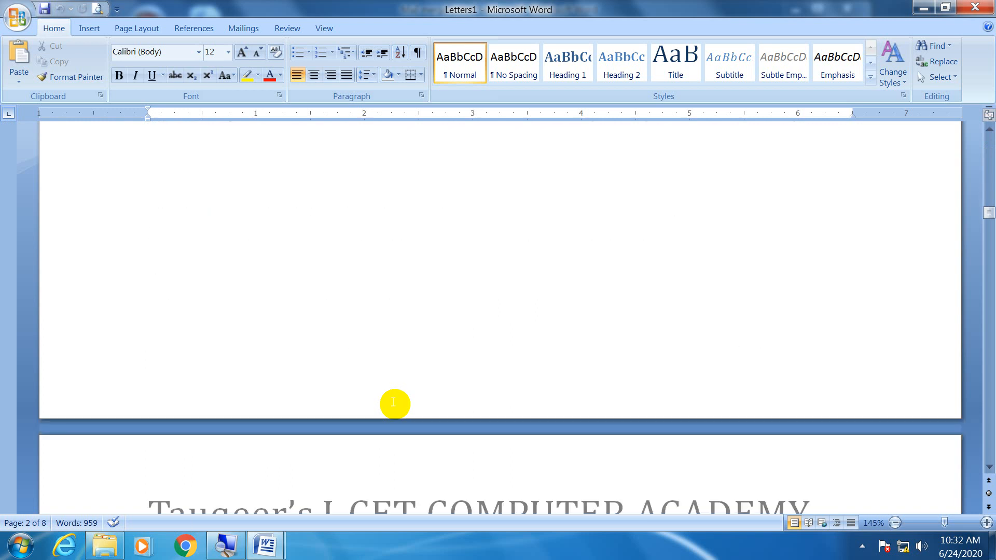
pyautogui.scroll(-15, 394, 404)
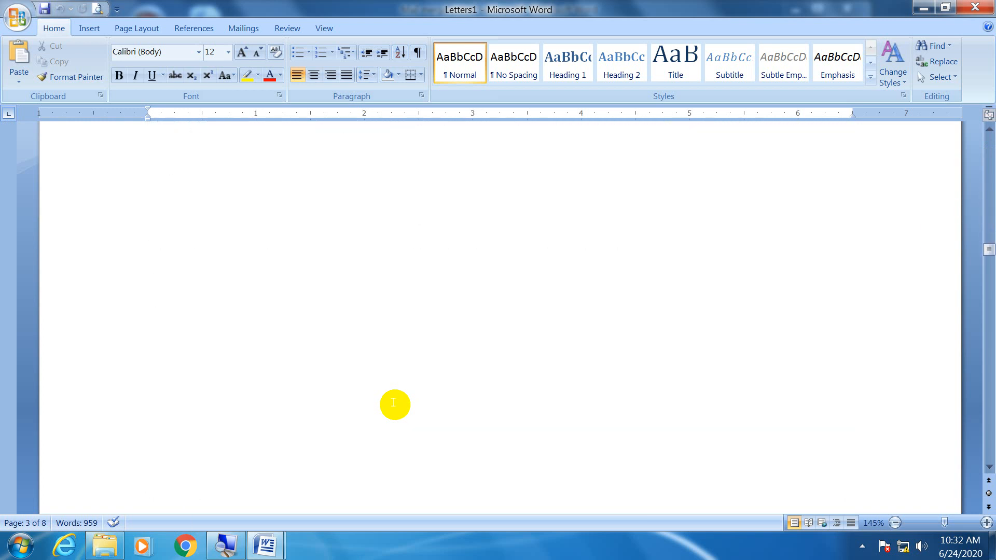
pyautogui.scroll(-10, 393, 404)
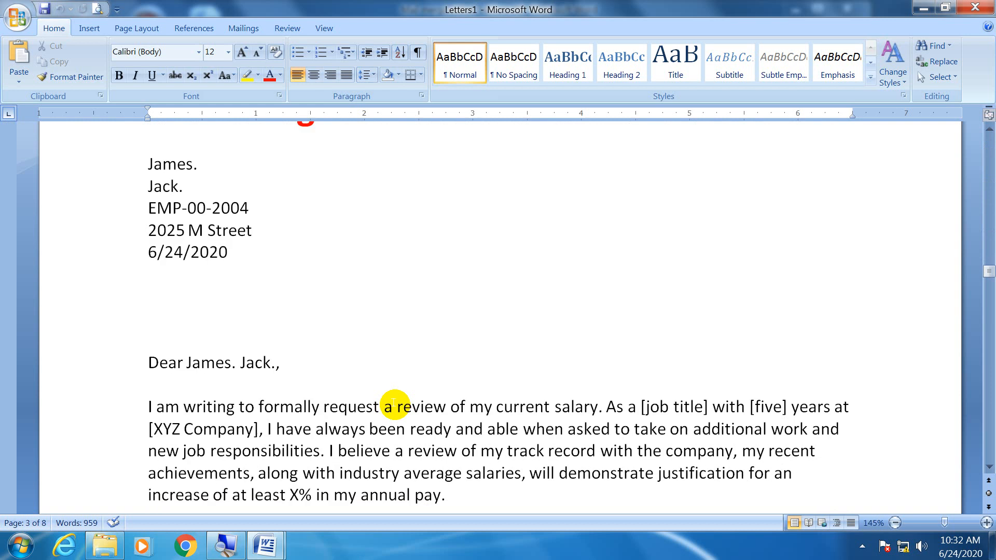
pyautogui.scroll(-20, 395, 403)
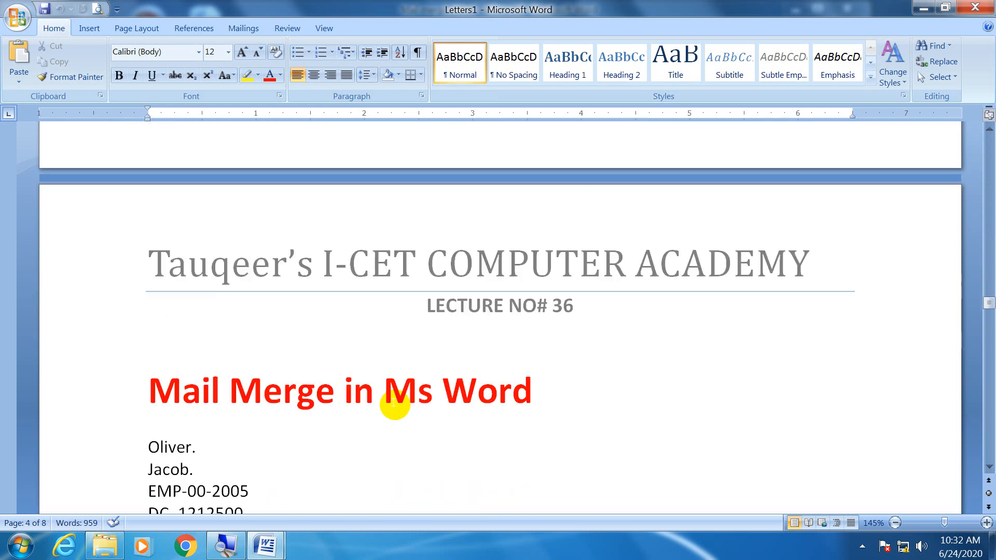
pyautogui.scroll(20, 393, 404)
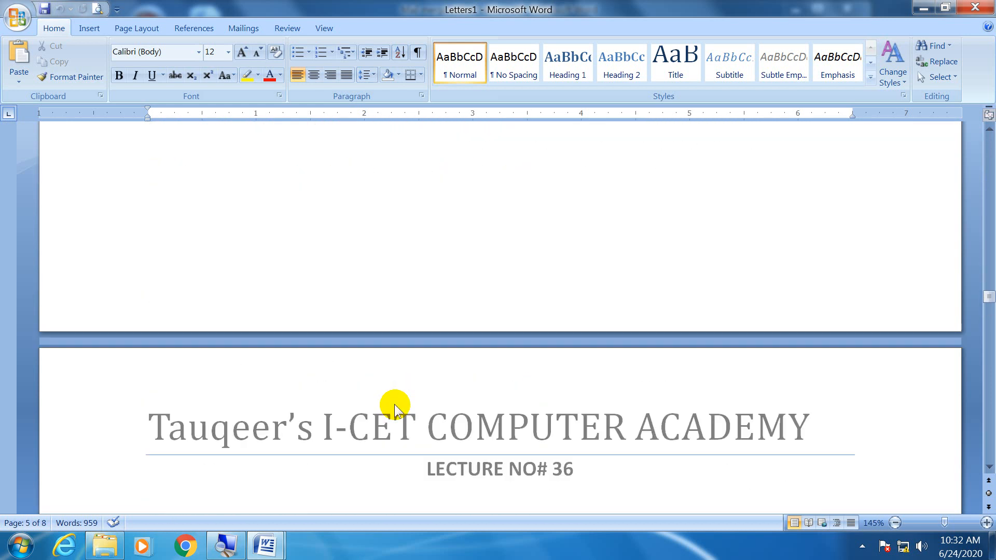
pyautogui.scroll(15, 394, 404)
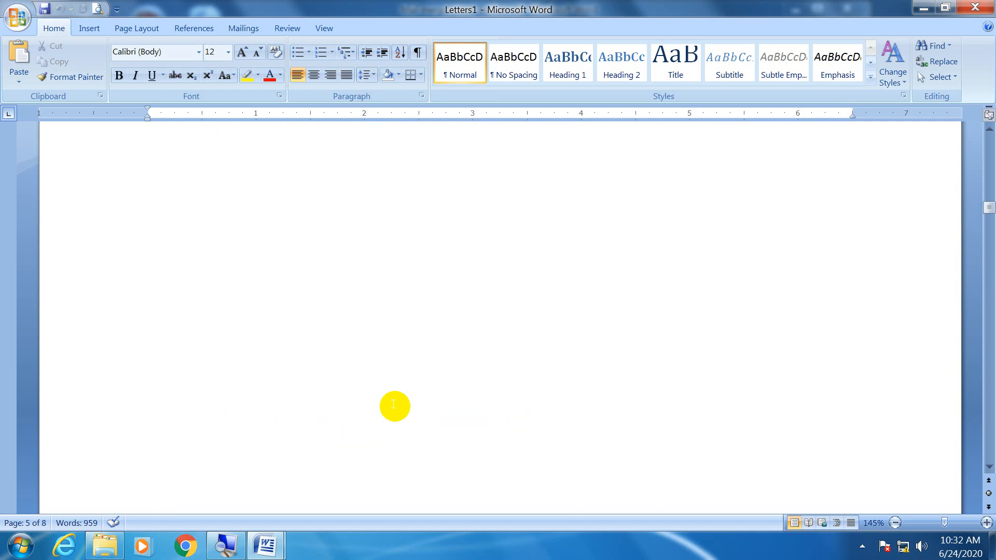
pyautogui.scroll(1, 395, 405)
pyautogui.click(272, 385)
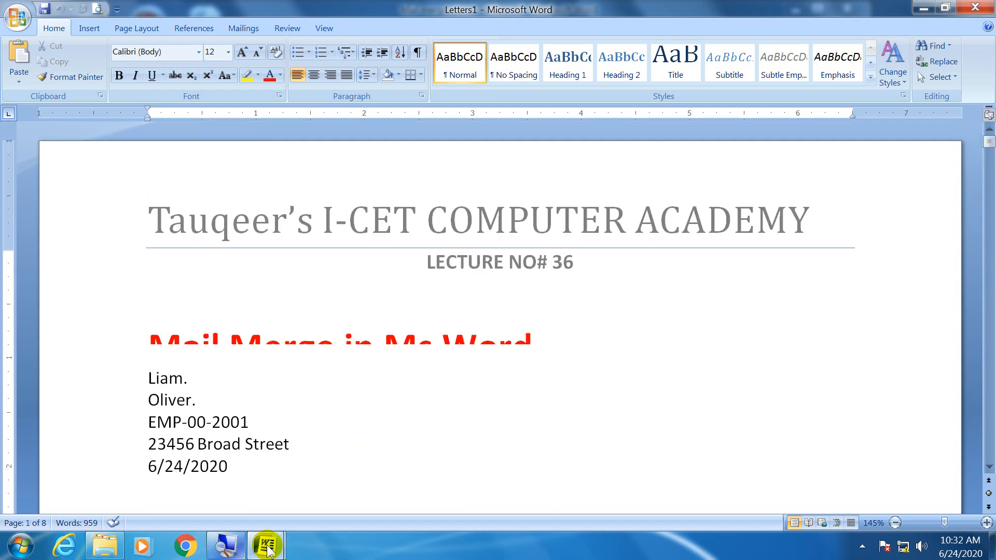
# - Switch back to the main letter document, Mail merge Letter- Lecture-36, and close its Mail Merge task pane
pyautogui.moveTo(267, 550)
pyautogui.click(207, 456)
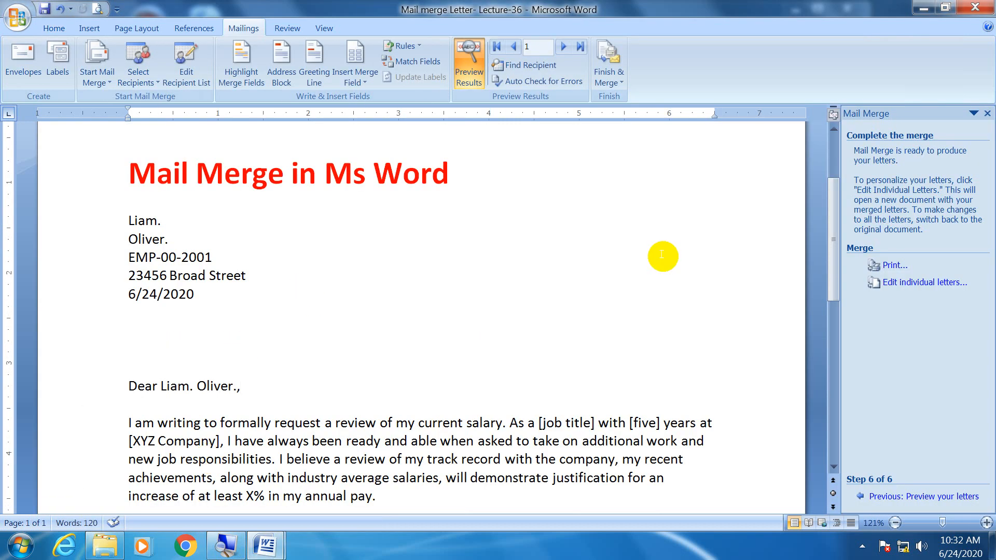
pyautogui.click(988, 113)
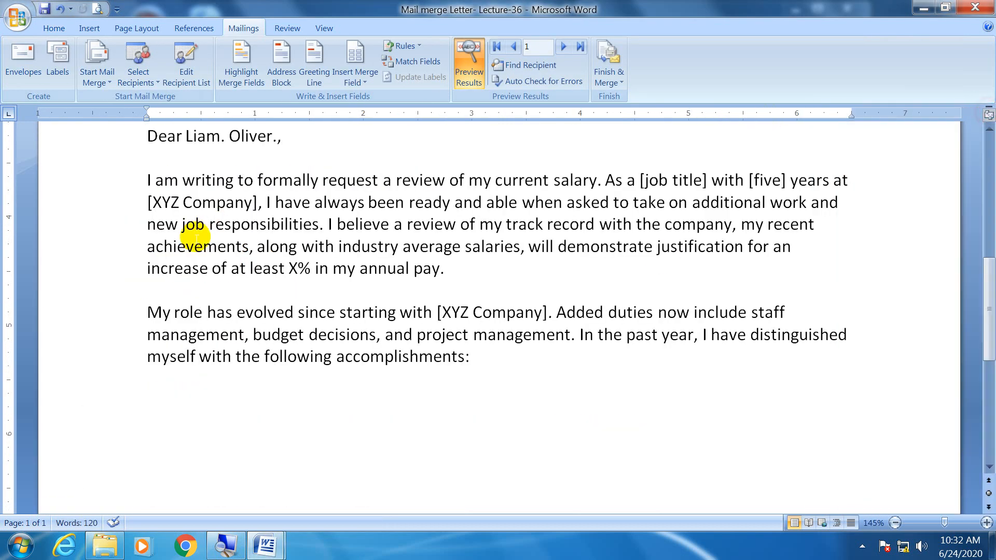
pyautogui.scroll(9, 262, 316)
pyautogui.scroll(-13, 264, 317)
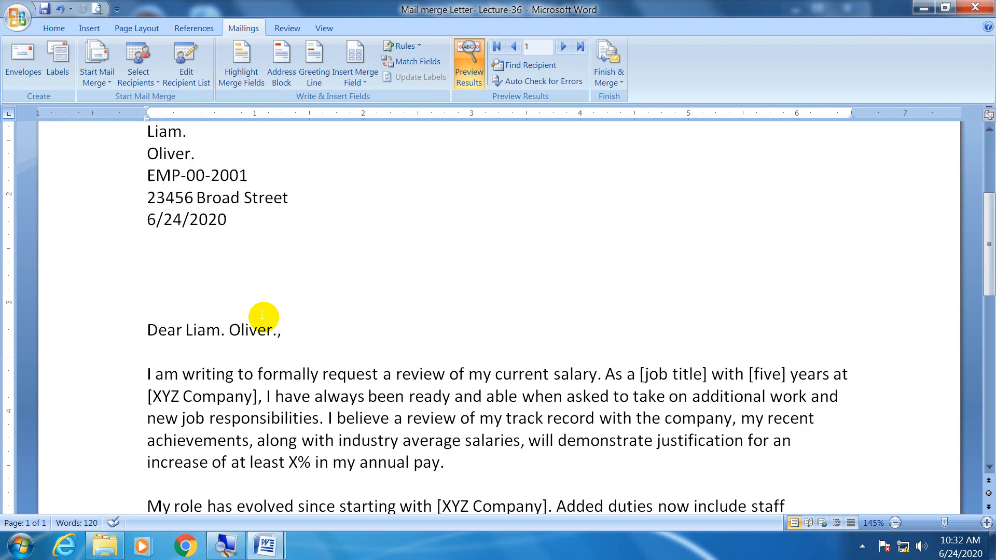
pyautogui.click(205, 322)
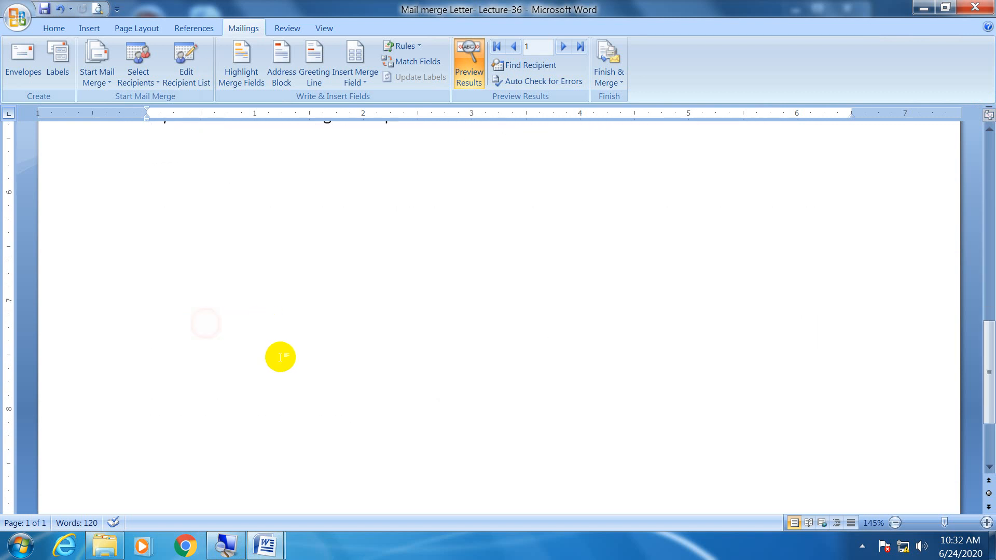
pyautogui.scroll(3, 278, 356)
pyautogui.scroll(-1, 279, 356)
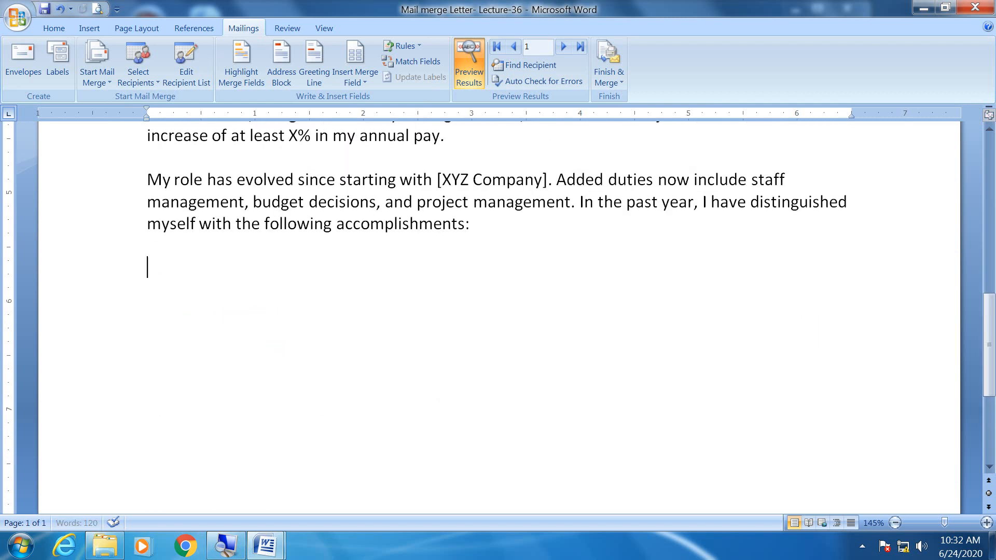